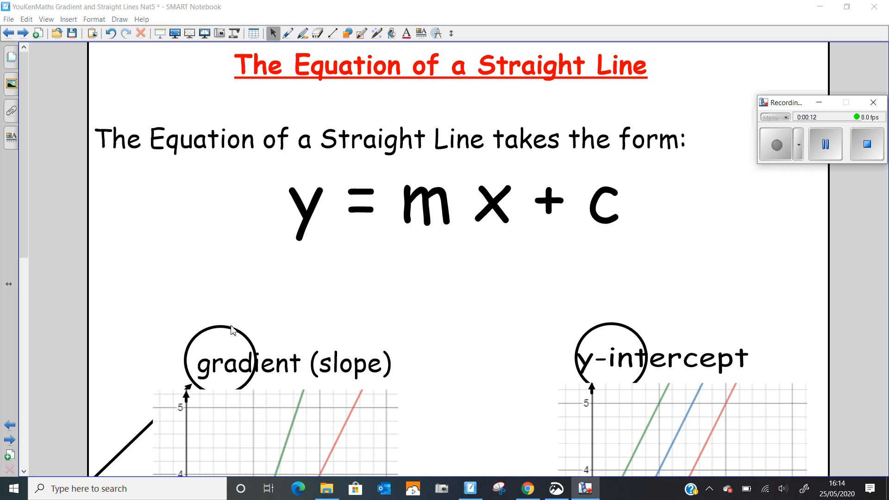
# Step: Move the gradient circle and arrow onto the m, and the y-intercept circle and arrow onto the c, of y = mx + c
pyautogui.moveTo(232, 327); pyautogui.dragTo(444, 181)
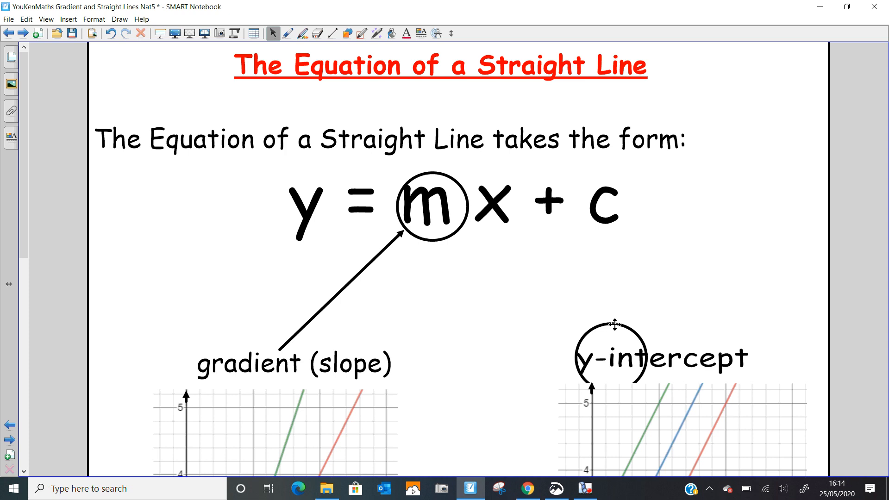
pyautogui.moveTo(615, 325); pyautogui.dragTo(614, 176)
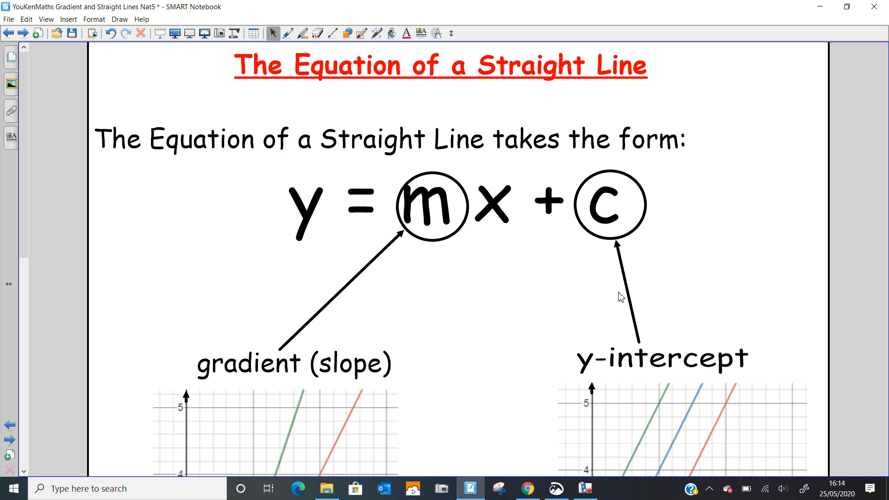
# Step: Examine the example graphs under gradient and y-intercept, down to the note about the Desmos app
pyautogui.scroll(-1, 620, 299)
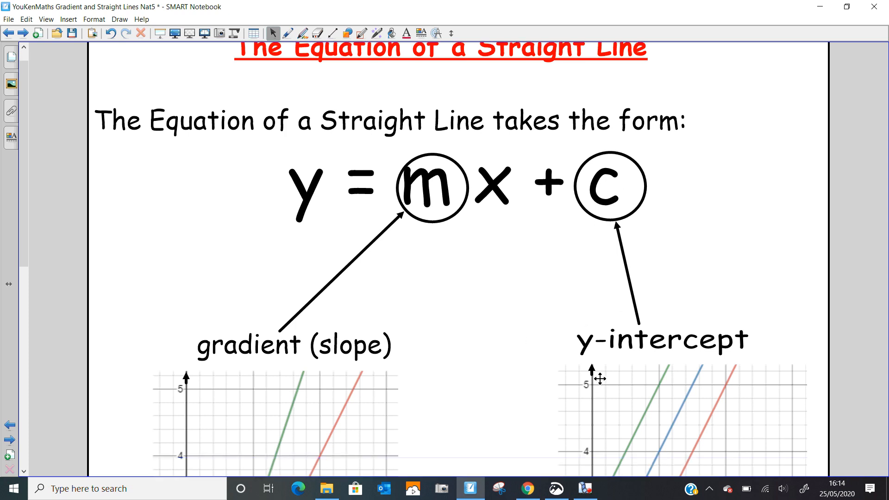
pyautogui.scroll(-5, 603, 370)
pyautogui.scroll(-1, 607, 376)
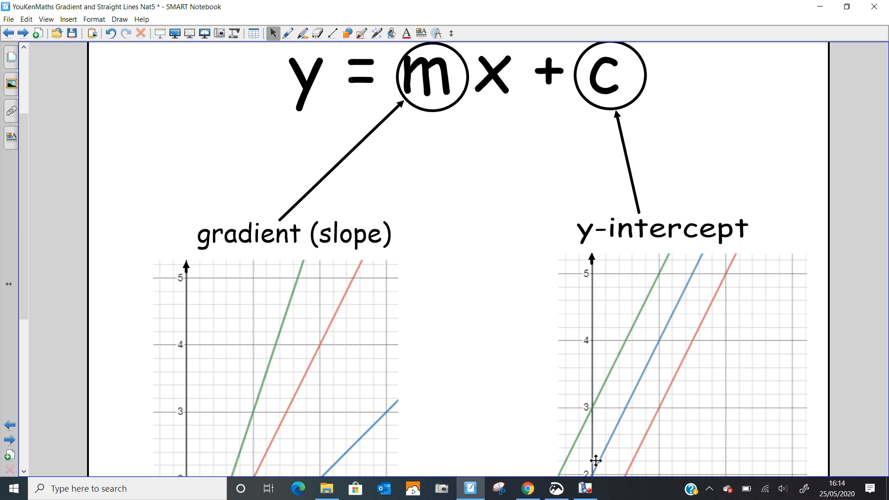
pyautogui.scroll(2, 563, 271)
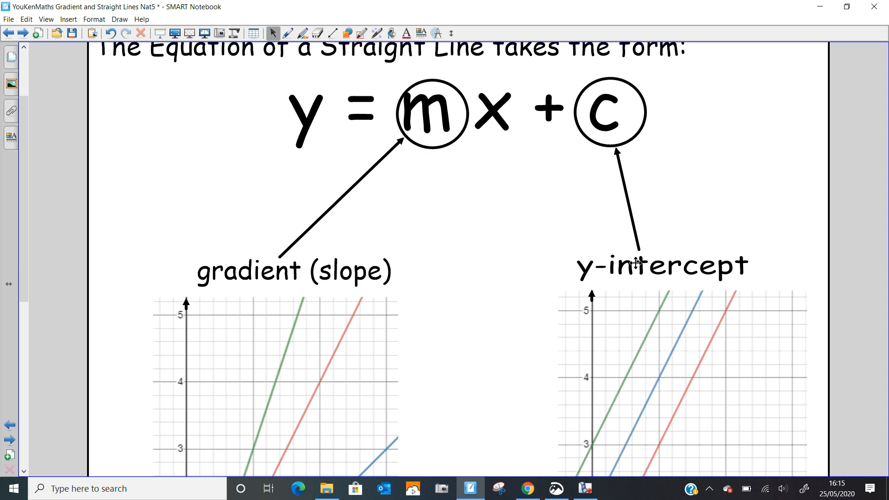
pyautogui.scroll(-2, 621, 266)
pyautogui.scroll(-5, 621, 266)
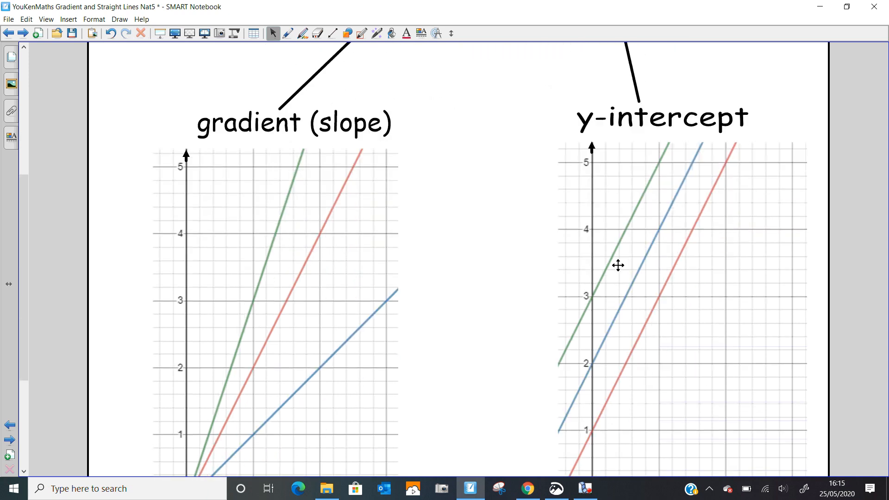
pyautogui.scroll(-1, 620, 268)
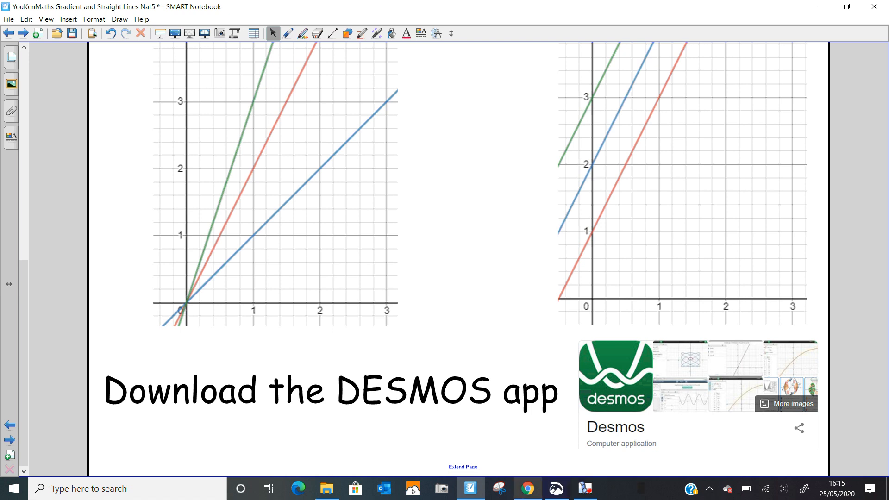
# Step: Switch to the Desmos graphing calculator in Chrome and plot y = 2x + 3 as the second expression
pyautogui.moveTo(532, 492)
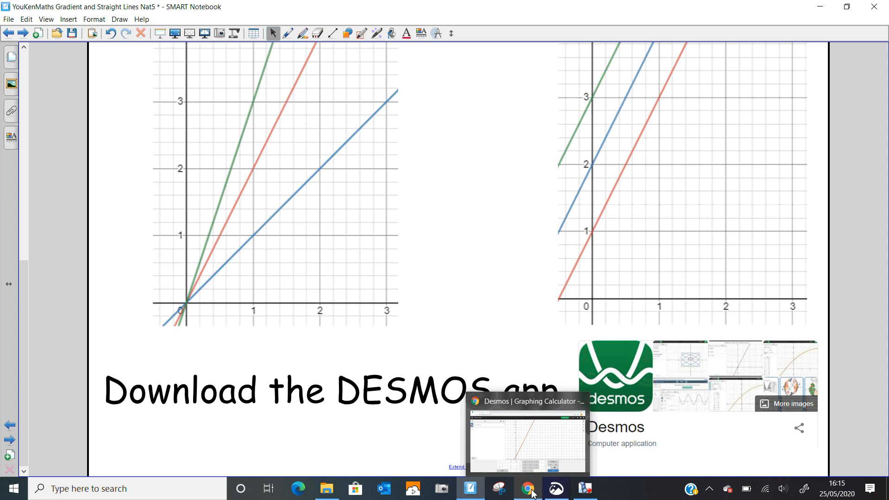
pyautogui.click(532, 492)
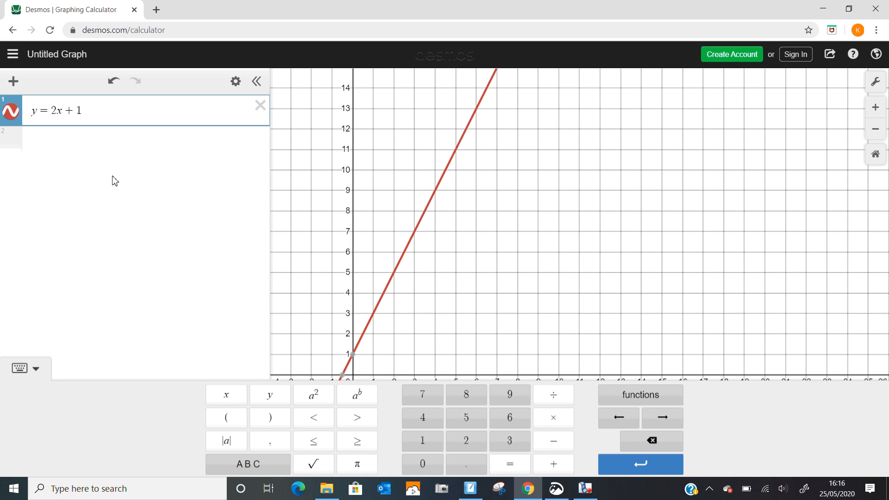
pyautogui.click(129, 139)
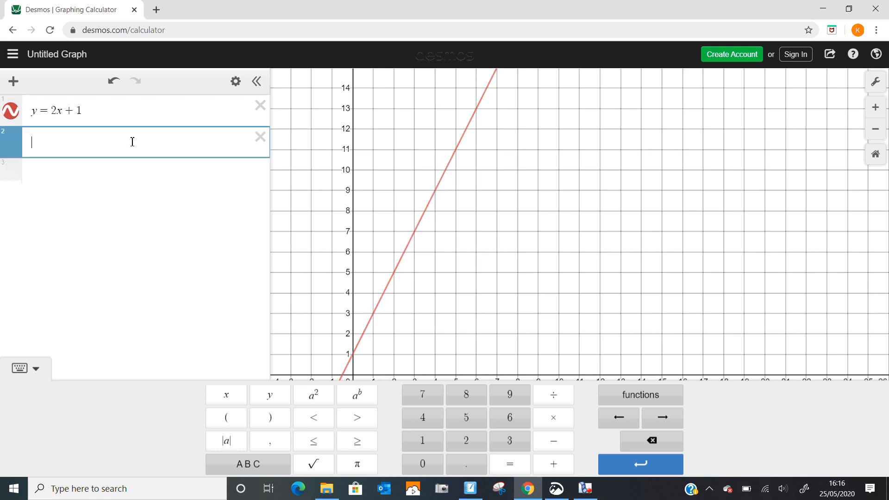
pyautogui.write('y=2x')
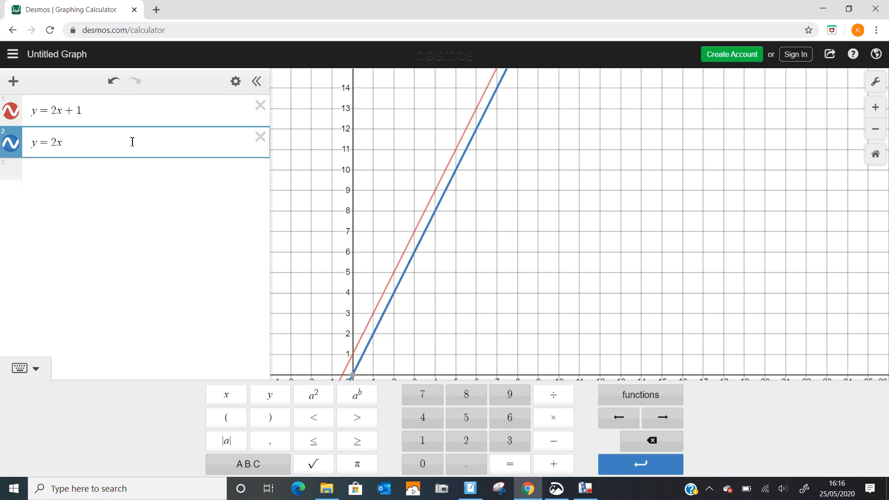
pyautogui.write('+3')
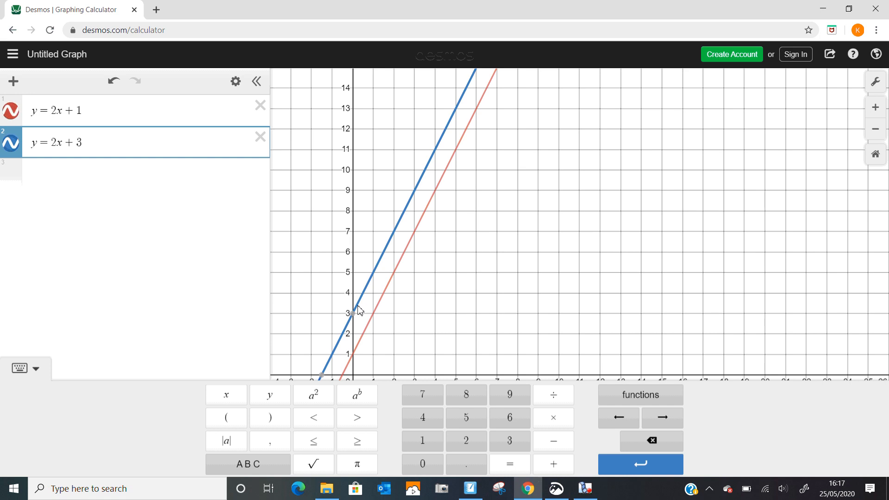
# Step: Add the line y = 2x + 6 as the third expression
pyautogui.moveTo(357, 315)
pyautogui.click(66, 175)
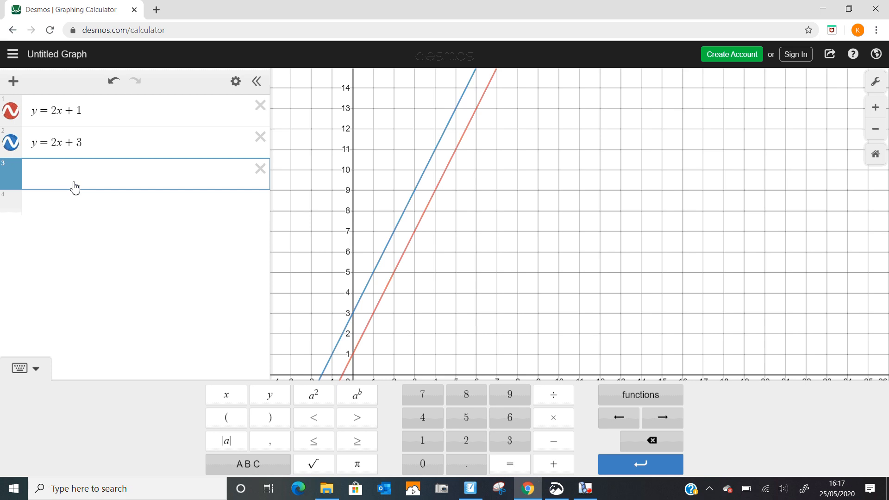
pyautogui.write('y = 2')
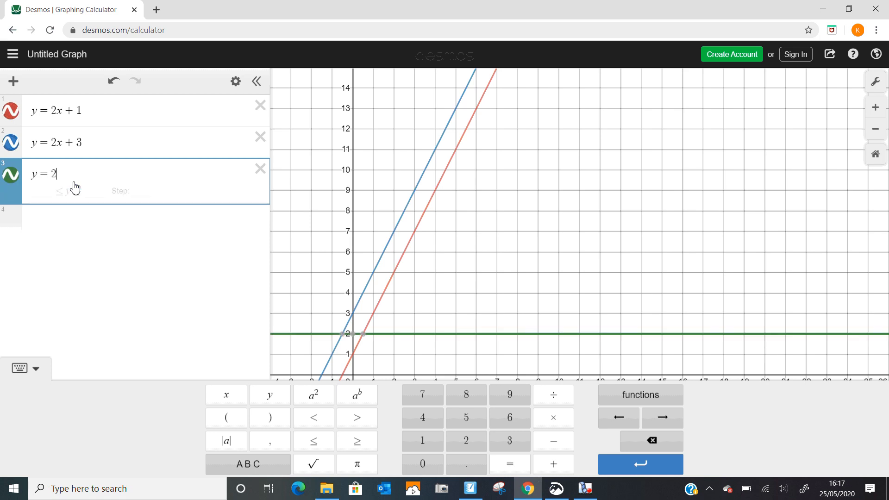
pyautogui.write('x + ')
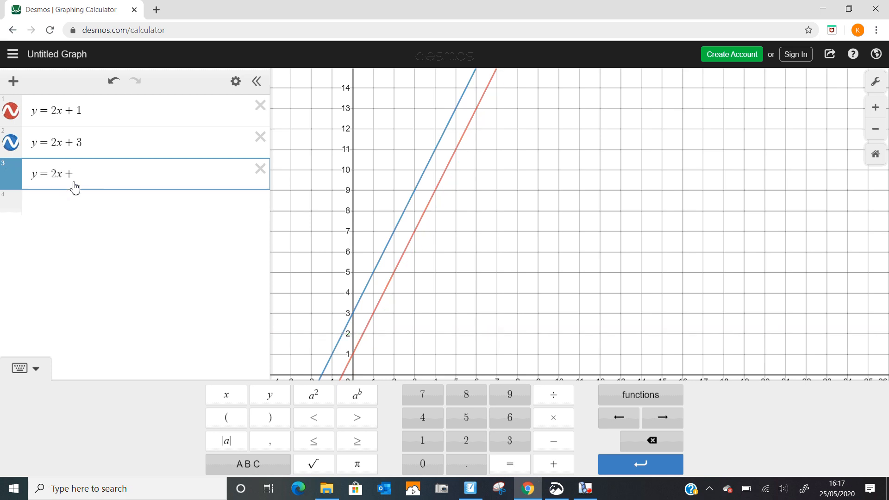
pyautogui.write('6')
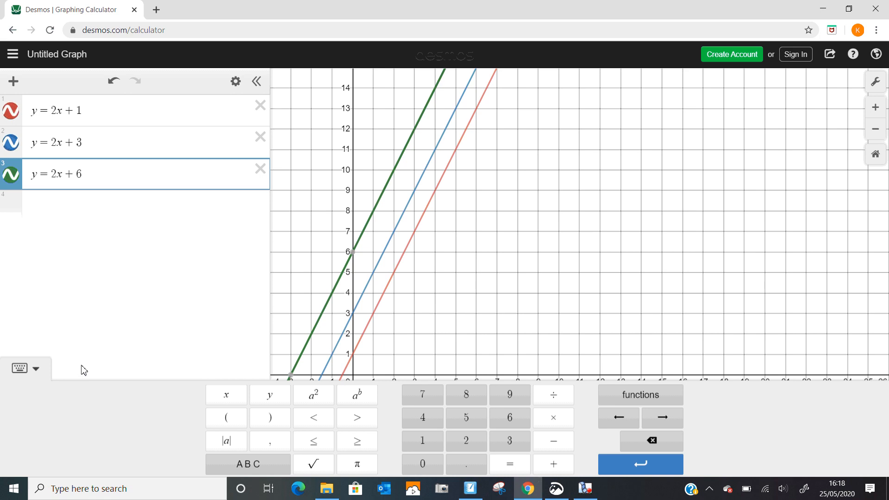
# Step: Add the line y = 2x + 12 as the fourth expression
pyautogui.click(45, 205)
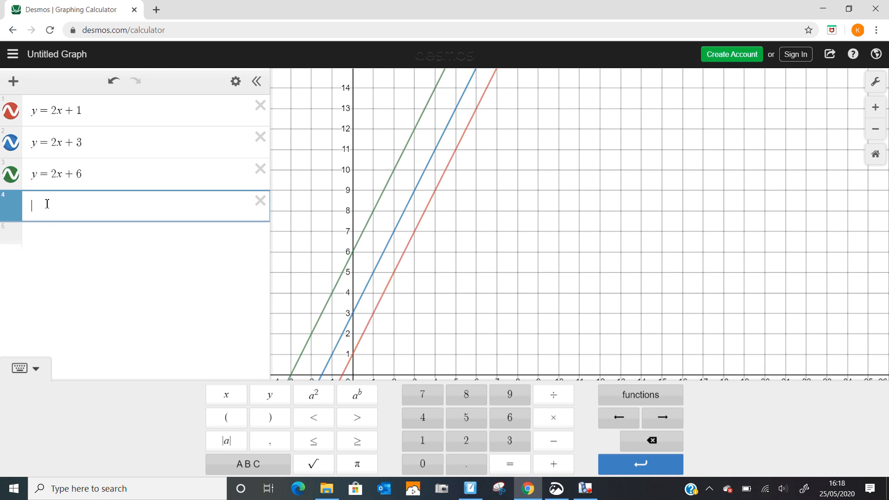
pyautogui.write('y=2x')
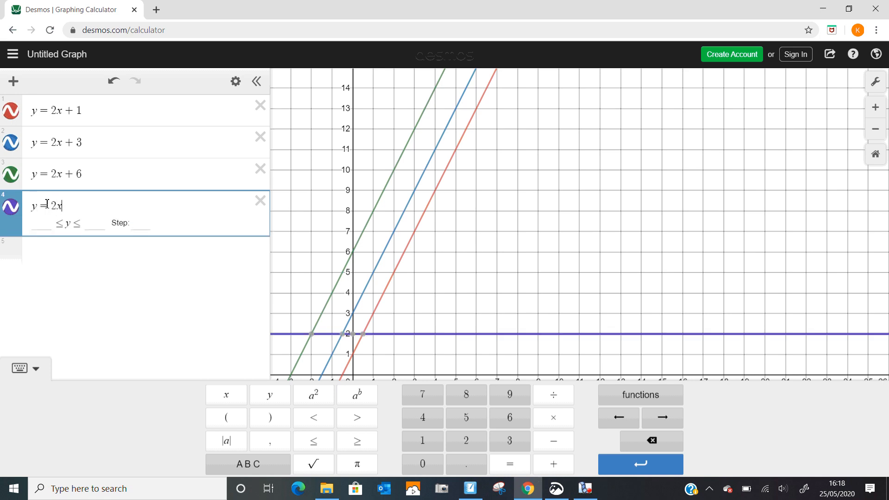
pyautogui.write('+12')
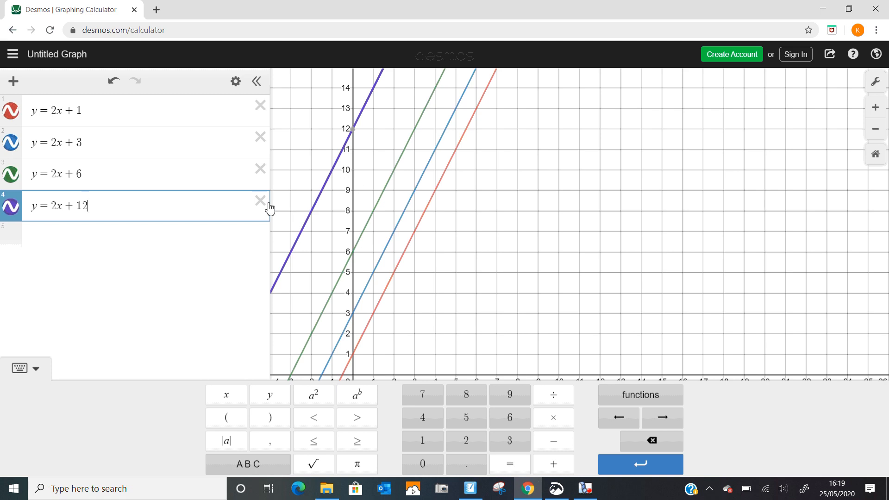
# Step: Delete all four line equations from the expression list and hide the on-screen keypad
pyautogui.click(261, 200)
pyautogui.click(260, 168)
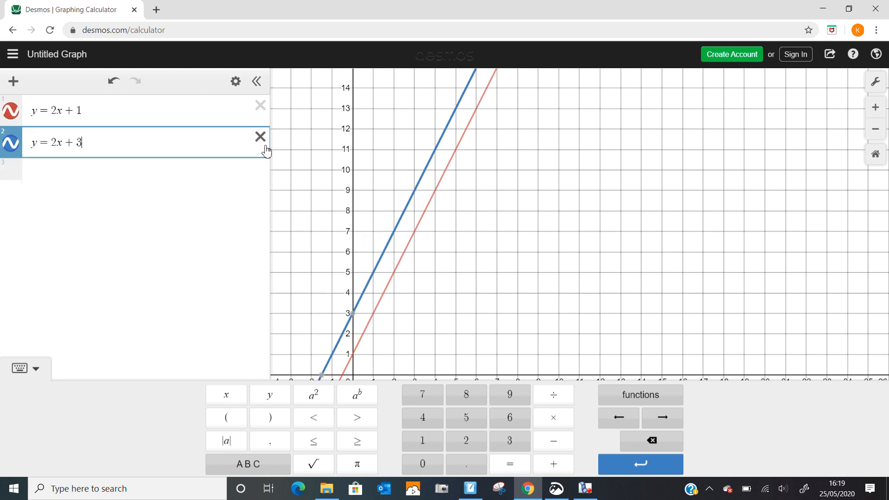
pyautogui.click(260, 137)
pyautogui.click(260, 106)
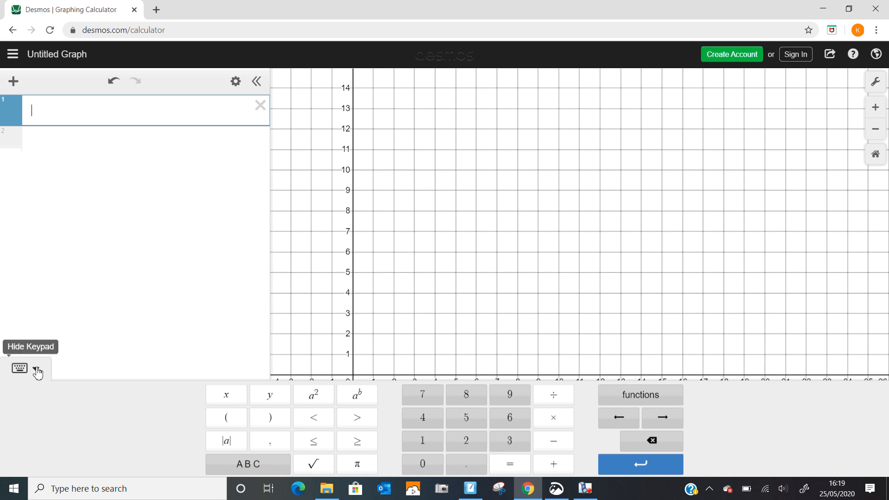
pyautogui.click(36, 369)
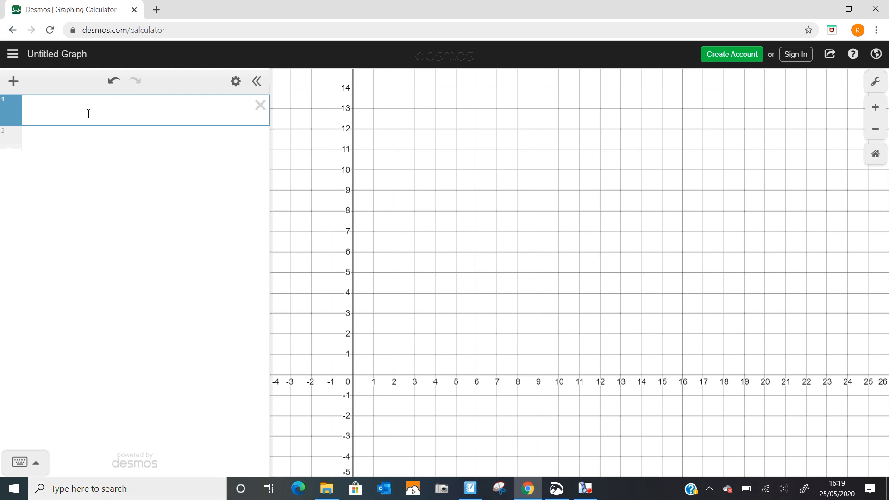
# Step: Plot the line y = -3x + 1 as the first expression
pyautogui.write('y=')
pyautogui.write('-3x')
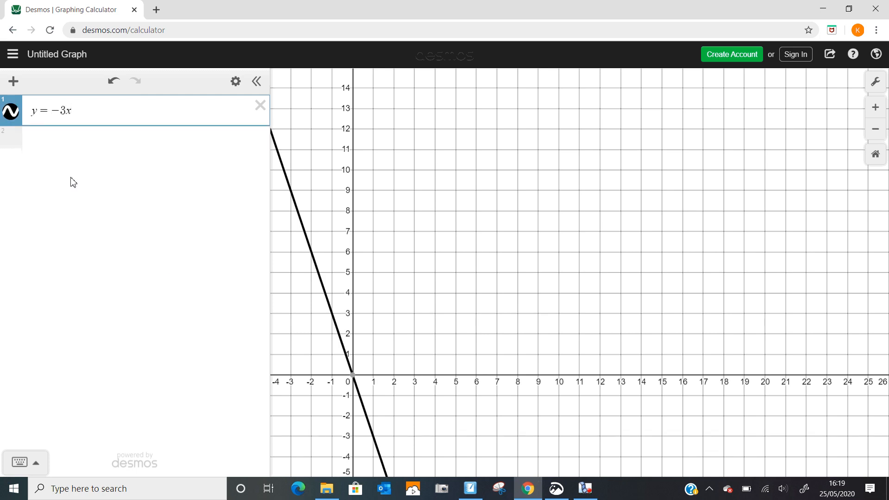
pyautogui.write('+1')
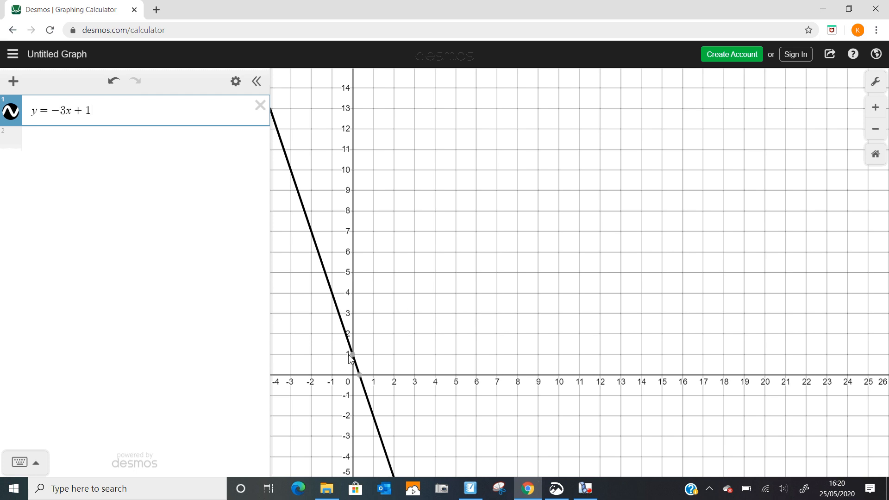
# Step: Add the line y = -2x + 1 as the second expression
pyautogui.moveTo(353, 357)
pyautogui.click(105, 137)
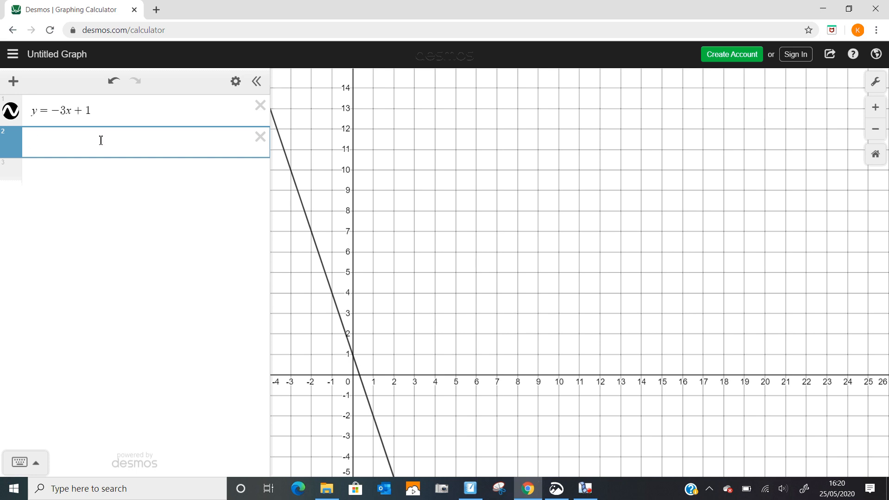
pyautogui.write('y=')
pyautogui.write('-2x')
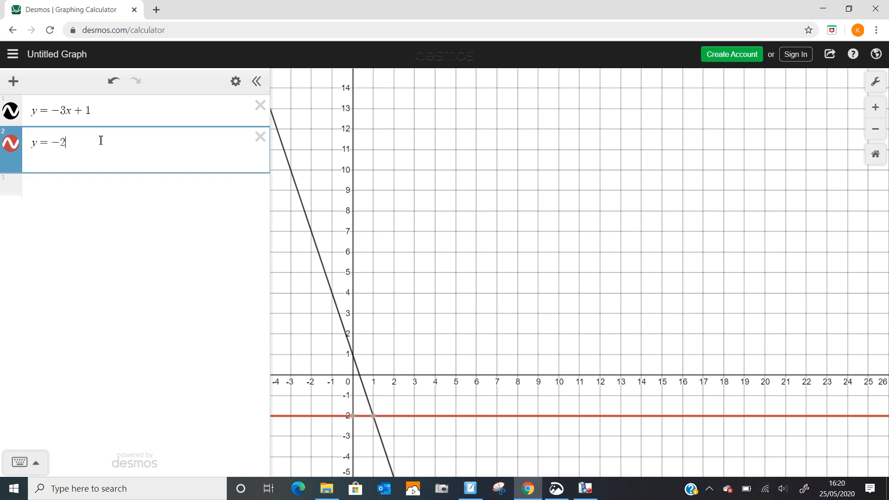
pyautogui.write('+1')
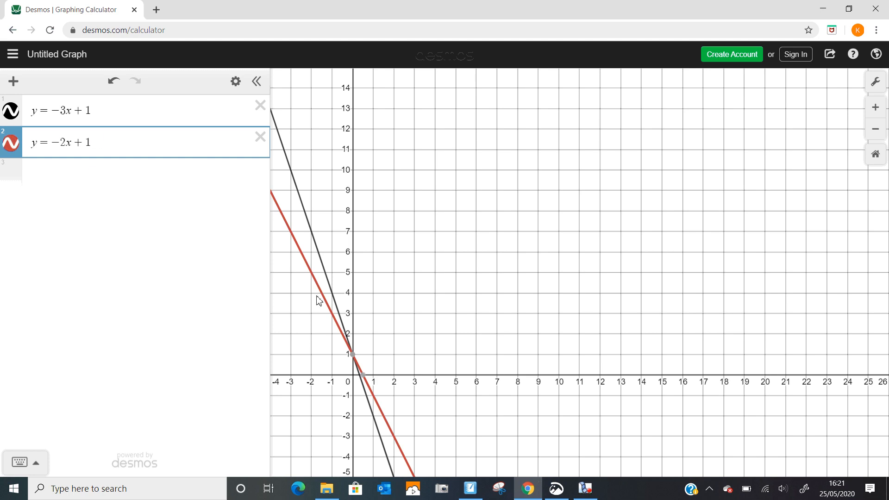
# Step: Add the line y = -5x + 1 as the third expression
pyautogui.moveTo(353, 357)
pyautogui.click(84, 174)
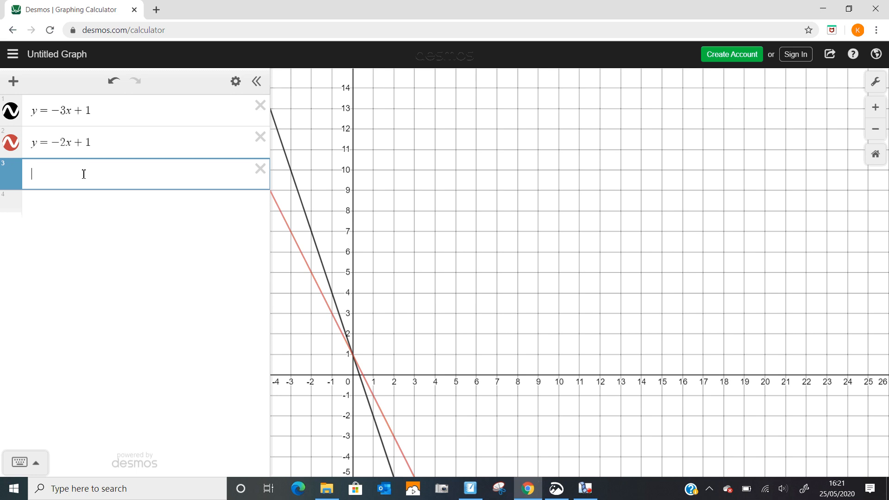
pyautogui.write('y ')
pyautogui.write('=')
pyautogui.write('-')
pyautogui.write('5')
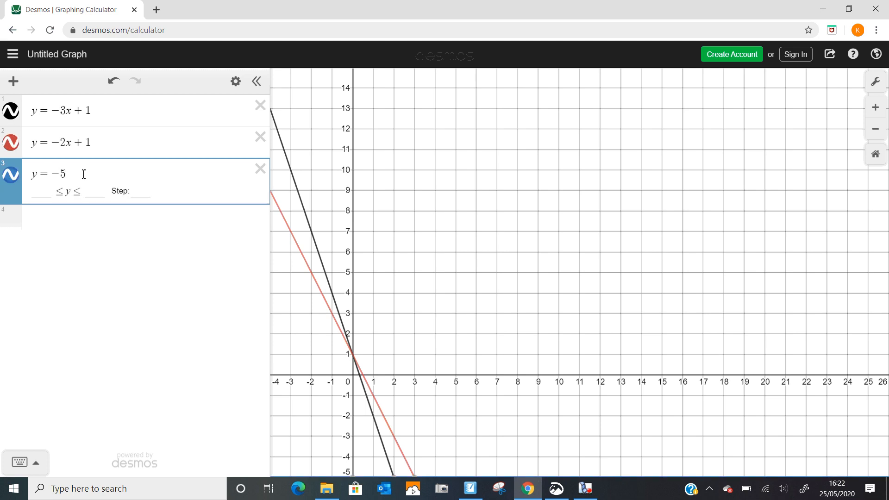
pyautogui.write('x')
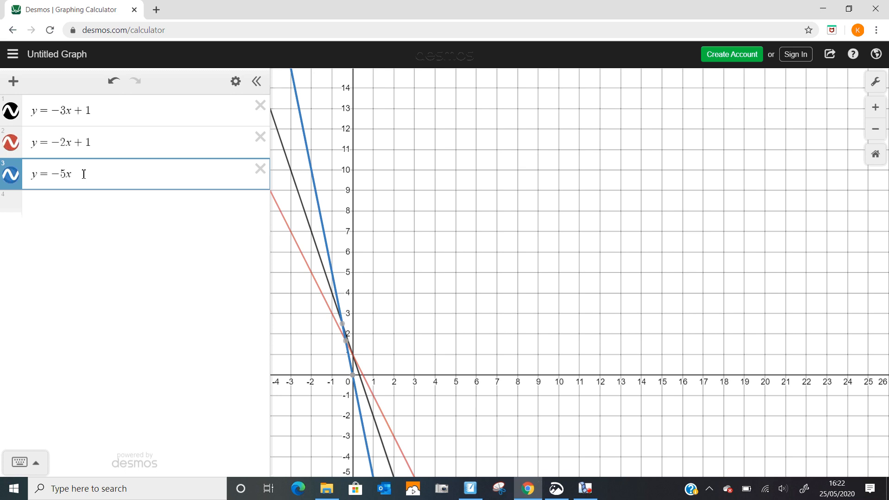
pyautogui.write('+1')
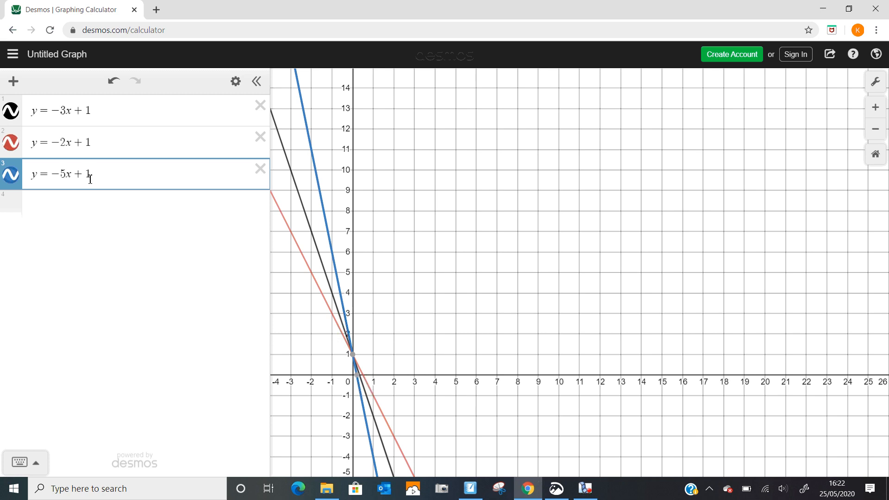
# Step: Delete the three negative-gradient lines and plot y = 2x + 0 in their place
pyautogui.click(260, 170)
pyautogui.click(261, 137)
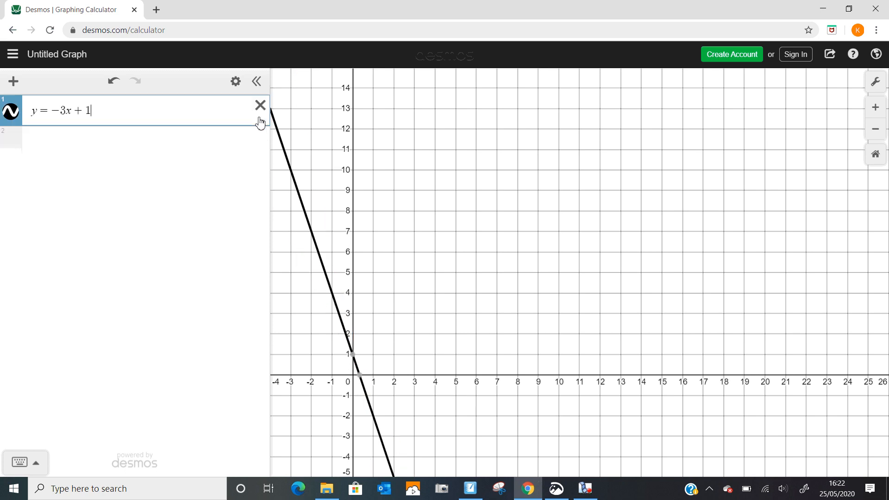
pyautogui.click(260, 106)
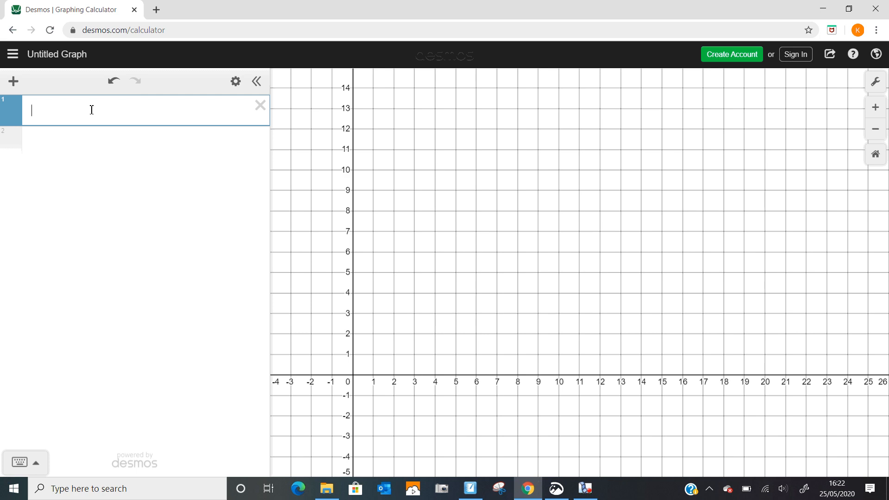
pyautogui.write('y = 2')
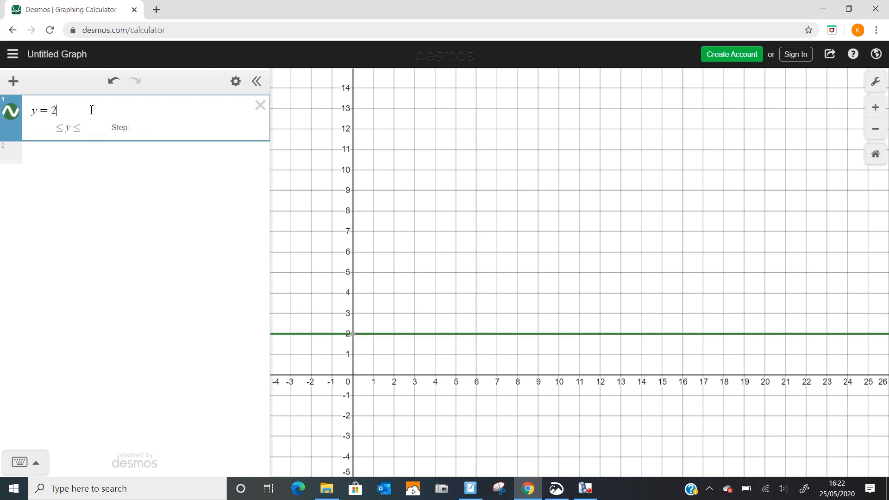
pyautogui.write('x + 0')
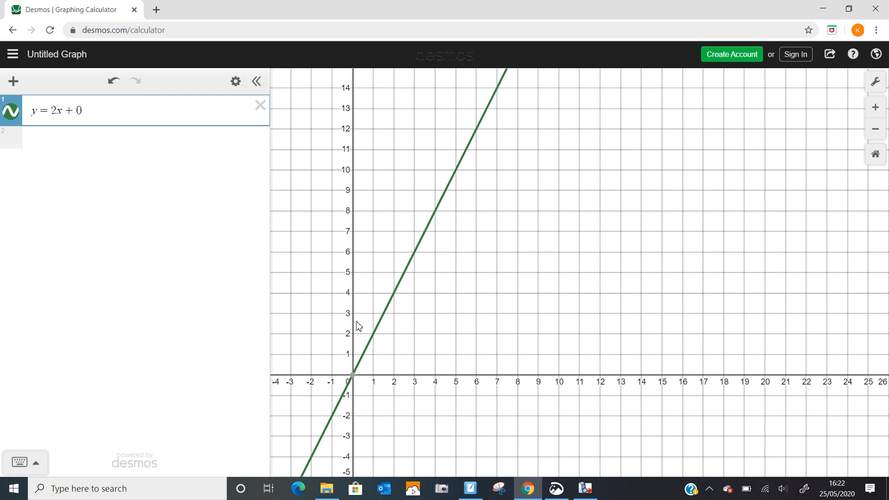
# Step: Remove the + 0 from the first expression so that it reads y = 2x
pyautogui.moveTo(352, 376)
pyautogui.press('BackSpace')
pyautogui.press('BackSpace')
# Step: Add the line y = 5x as the second expression
pyautogui.click(100, 142)
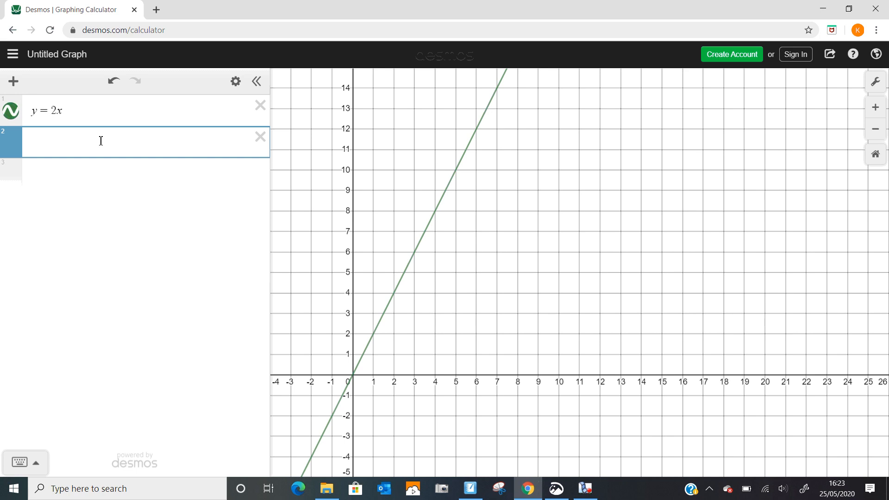
pyautogui.write('y = 5')
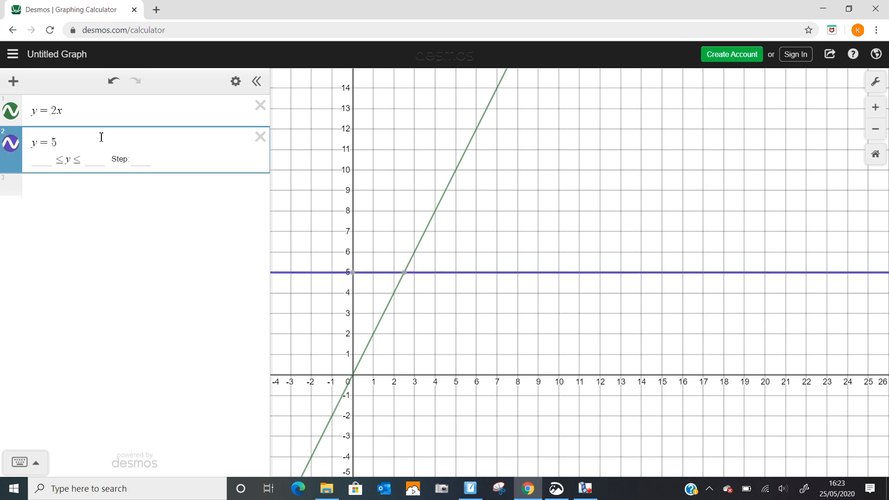
pyautogui.write('x ')
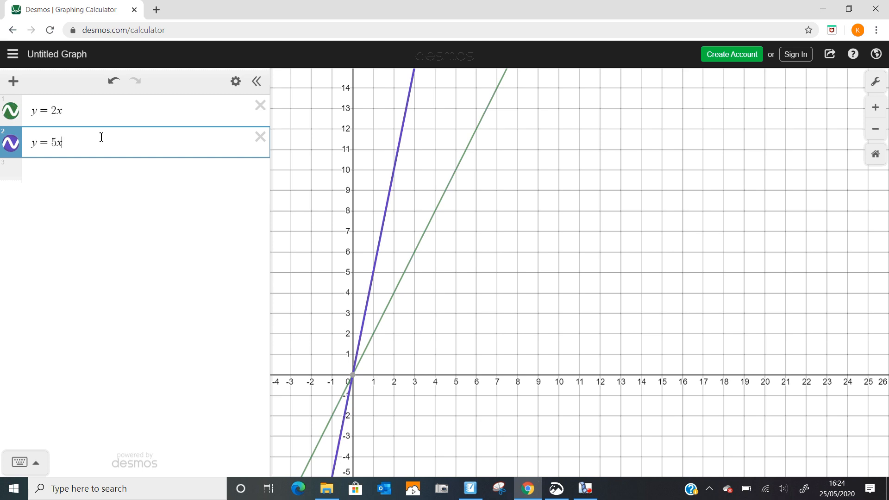
pyautogui.write('+ 0')
pyautogui.press('BackSpace')
pyautogui.press('BackSpace')
# Step: Add the line 2y = 6x as the third expression
pyautogui.click(95, 176)
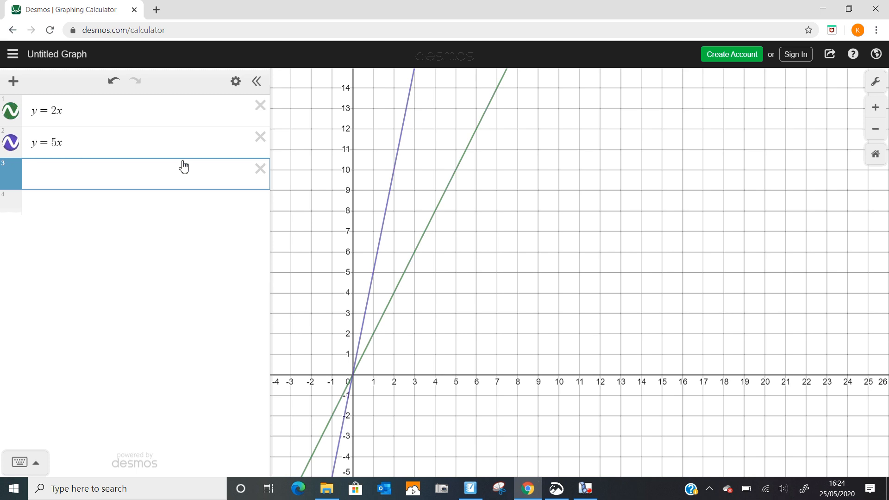
pyautogui.write('2y = 6x')
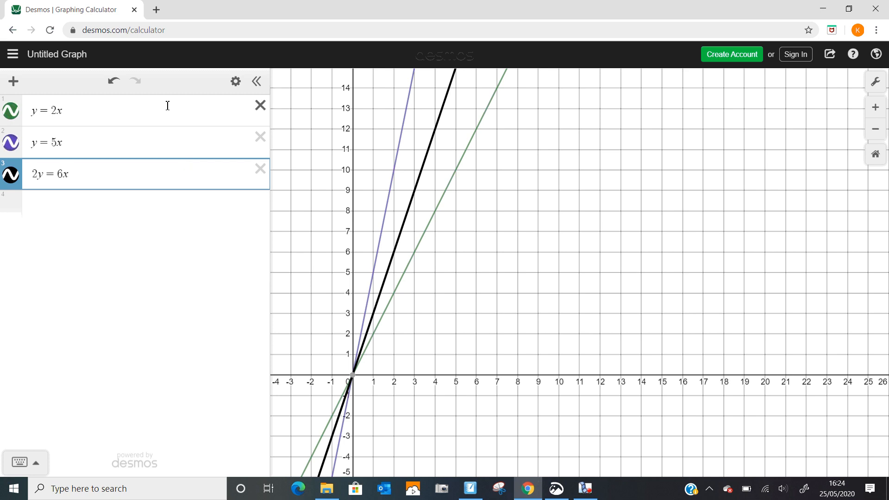
pyautogui.moveTo(354, 379)
# Step: Add the line y = 3x as the fourth expression
pyautogui.click(81, 206)
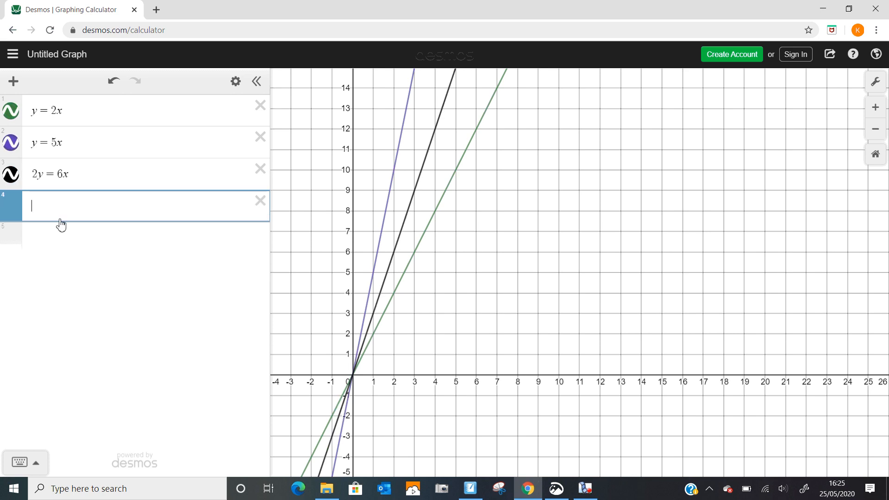
pyautogui.write('y =')
pyautogui.write('3x')
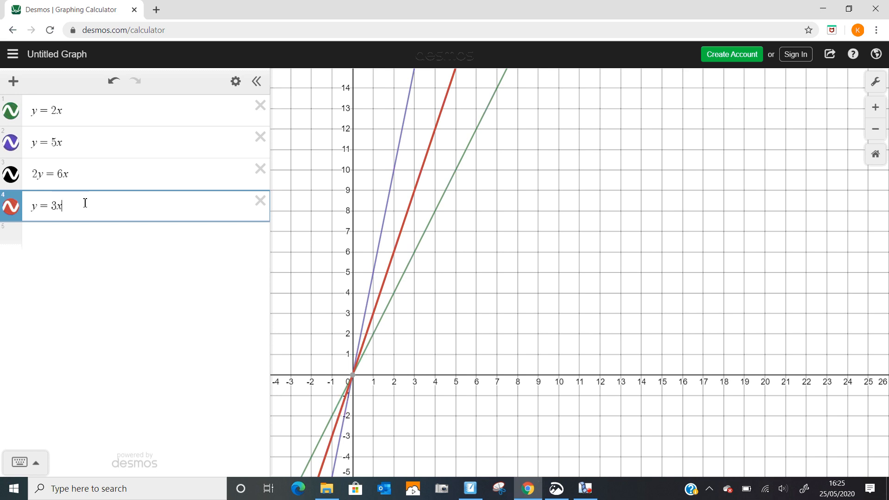
# Step: Extend the third expression to 2y = 6x + 8 and the fourth to y = 3x + 4
pyautogui.click(79, 174)
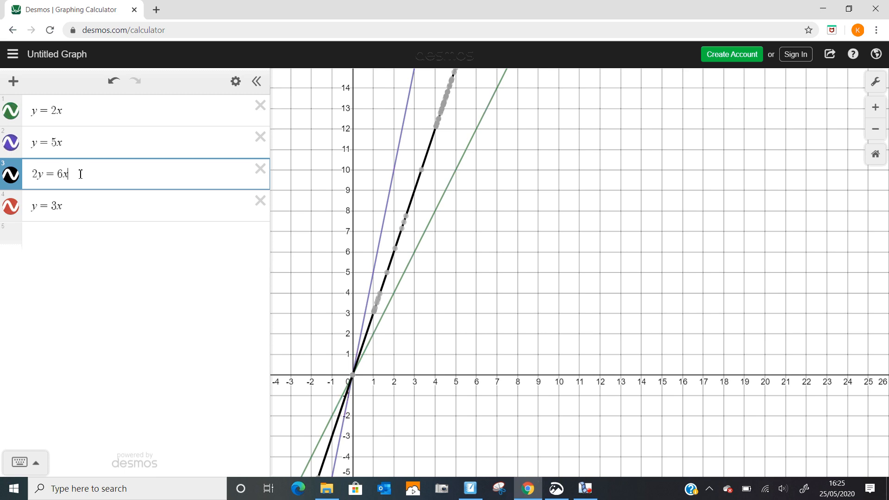
pyautogui.write('+ 8')
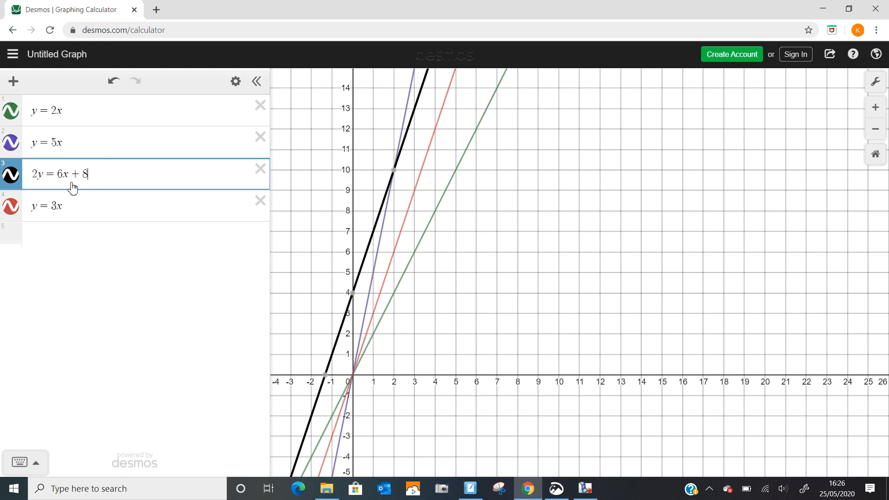
pyautogui.click(69, 207)
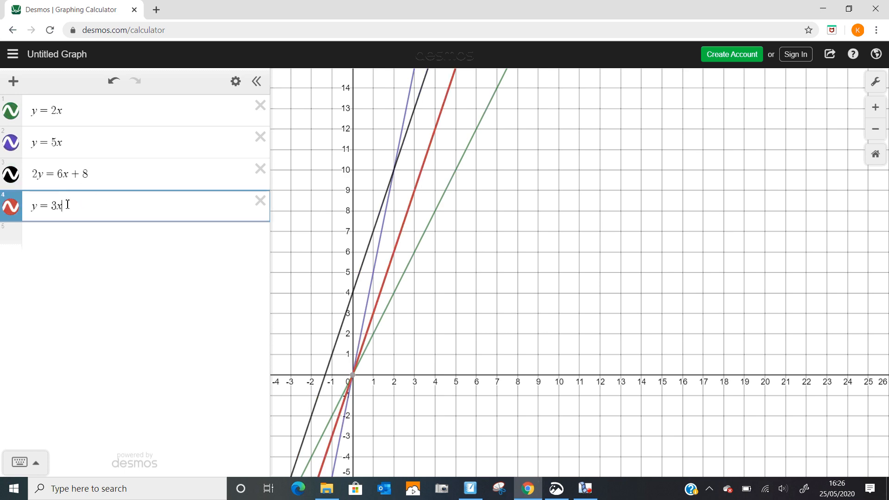
pyautogui.write('+4')
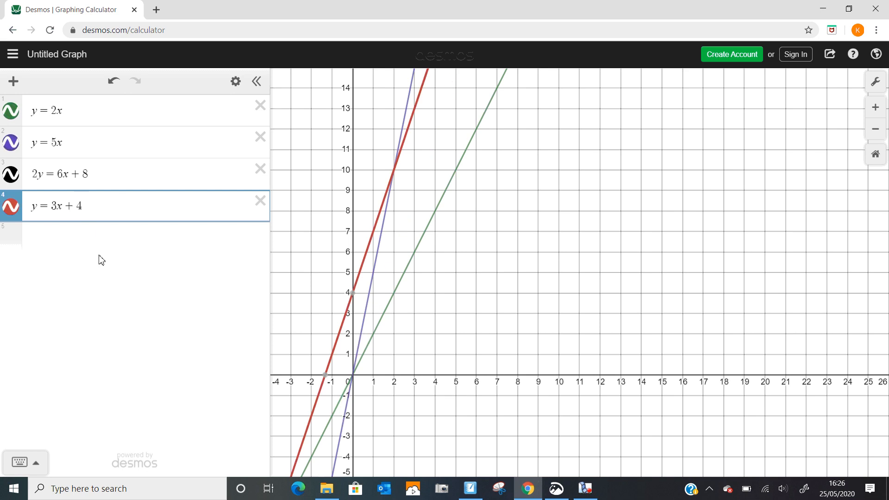
# Step: Delete all four line expressions to clear the graph
pyautogui.click(128, 237)
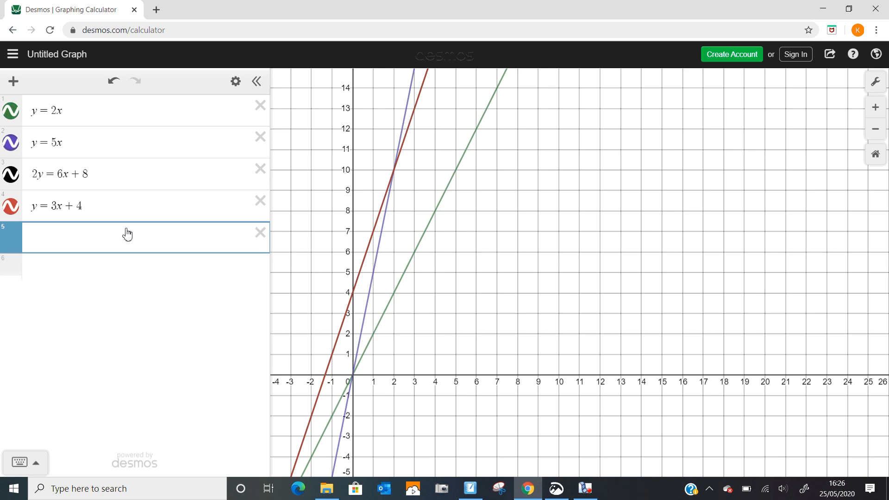
pyautogui.click(260, 202)
pyautogui.click(260, 169)
pyautogui.click(260, 138)
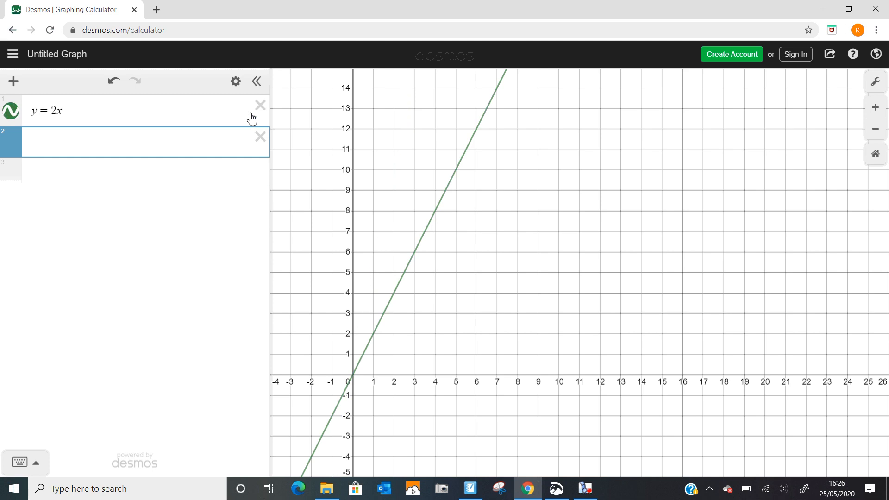
pyautogui.click(260, 106)
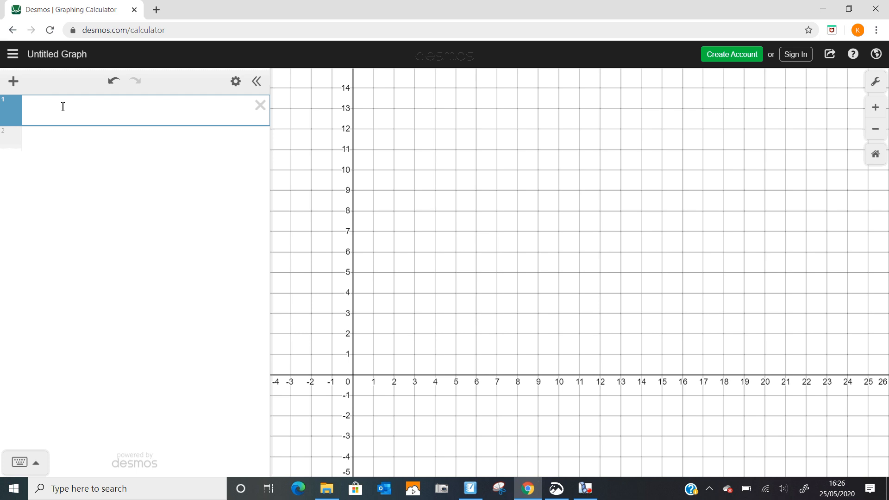
# Step: Plot the line y = 0x + 2 as the first expression and reduce it to y = 2
pyautogui.write('y =')
pyautogui.write('0x + 2')
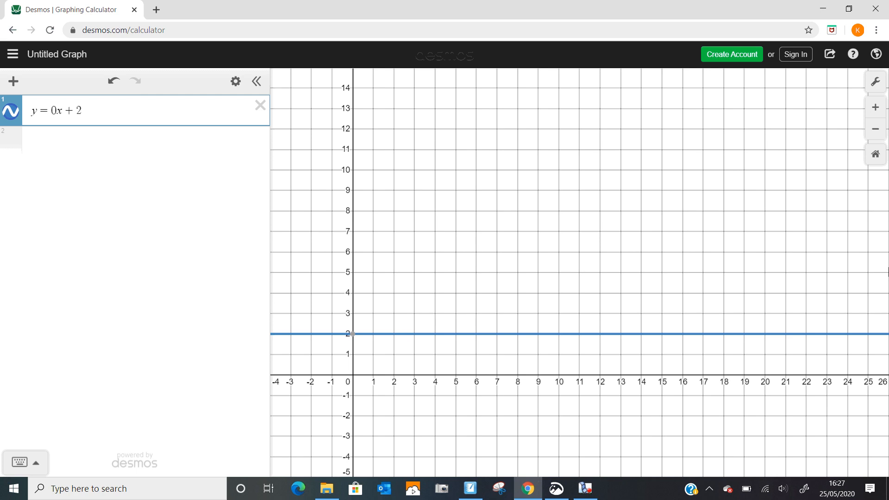
pyautogui.moveTo(353, 340)
pyautogui.press('BackSpace')
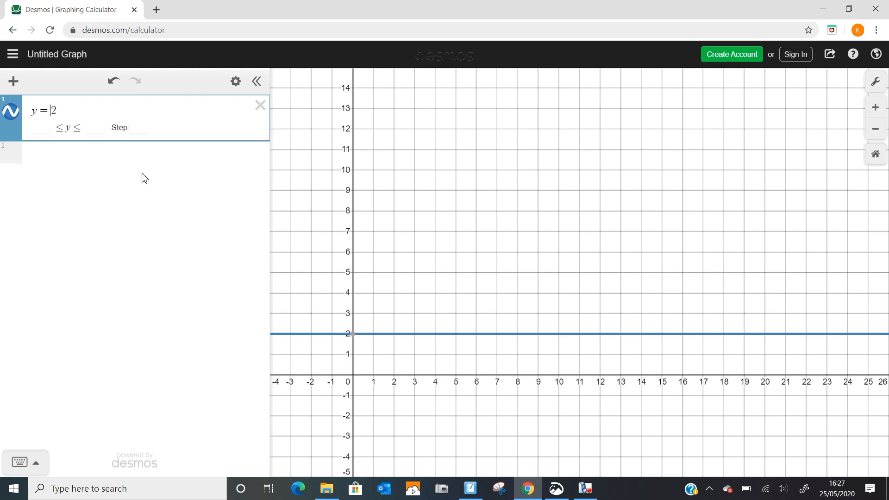
pyautogui.click(187, 194)
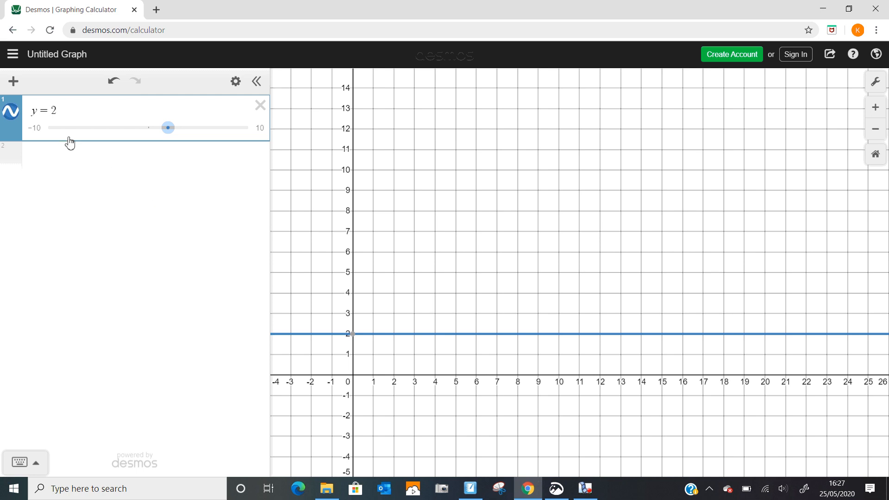
# Step: Add the line y = 0x + 5 as the second expression and reduce it to y = 5
pyautogui.click(80, 154)
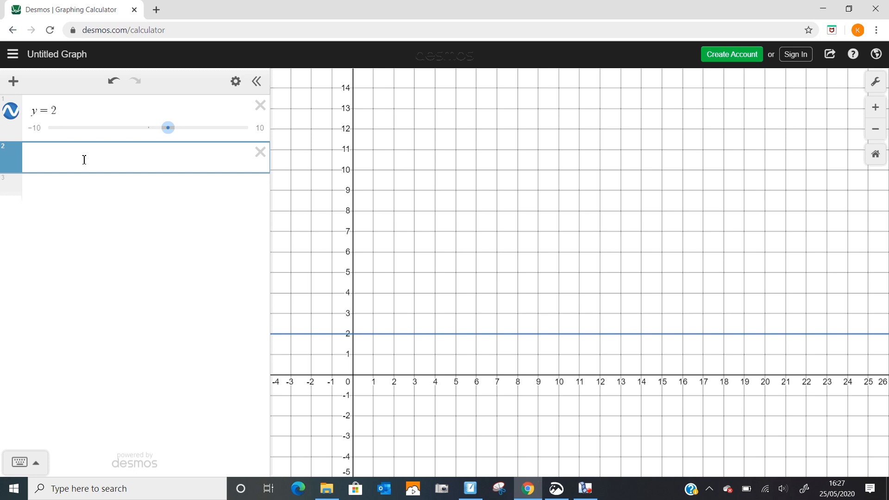
pyautogui.write('y = 0x ')
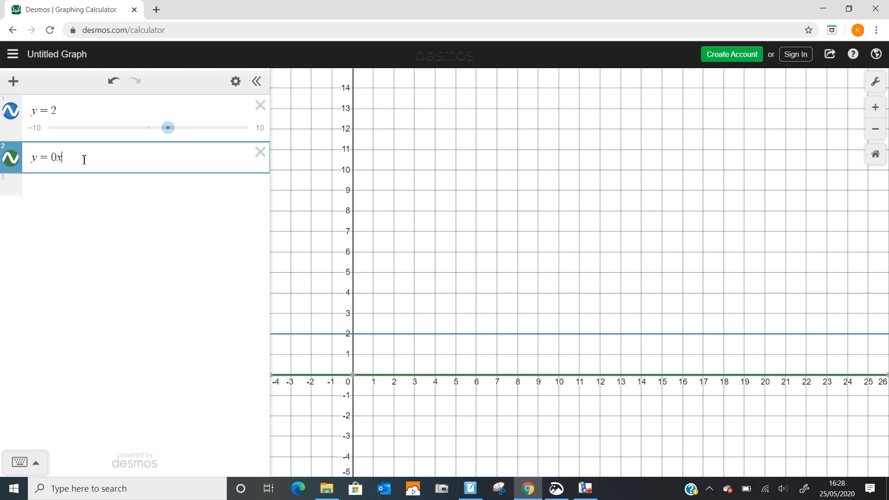
pyautogui.write('+ 5')
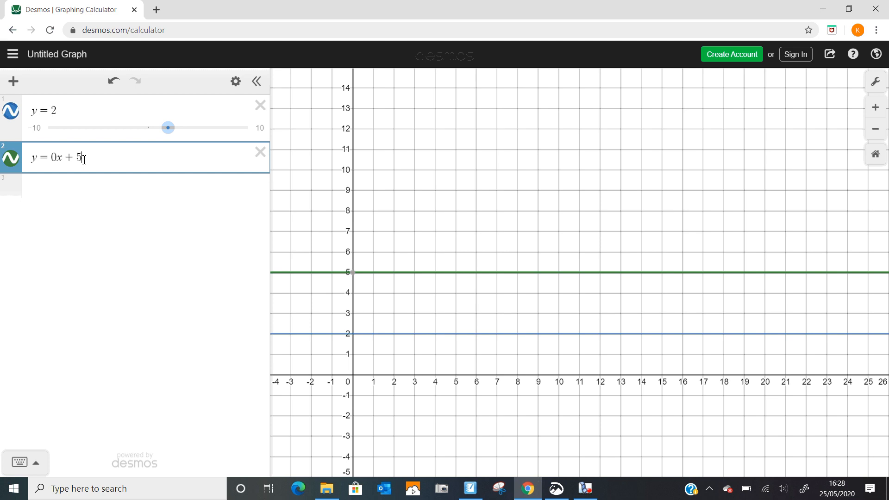
pyautogui.moveTo(355, 279)
pyautogui.press('Left')
pyautogui.press('BackSpace')
pyautogui.press('BackSpace')
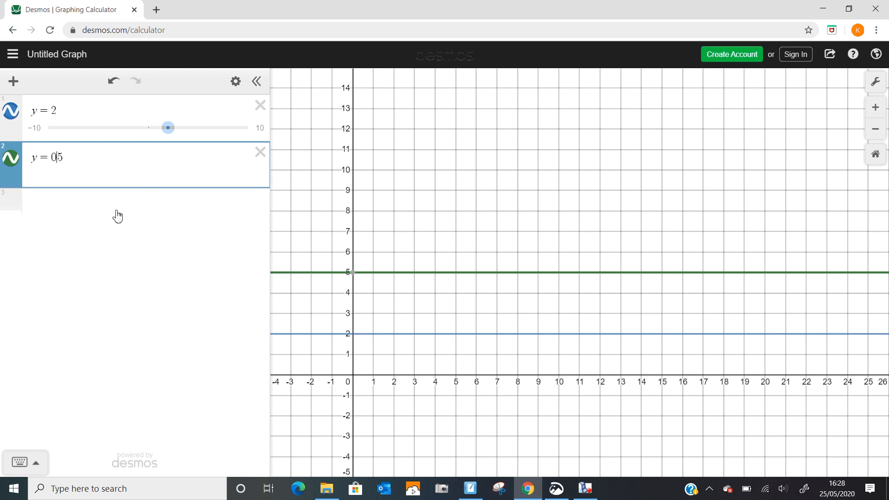
pyautogui.press('BackSpace')
# Step: Add the vertical line x = 6 as the third expression
pyautogui.click(71, 204)
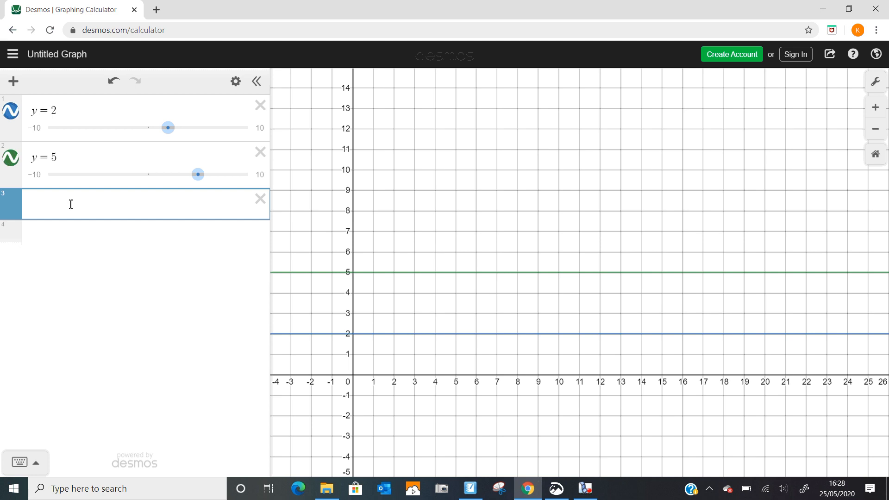
pyautogui.write('x ')
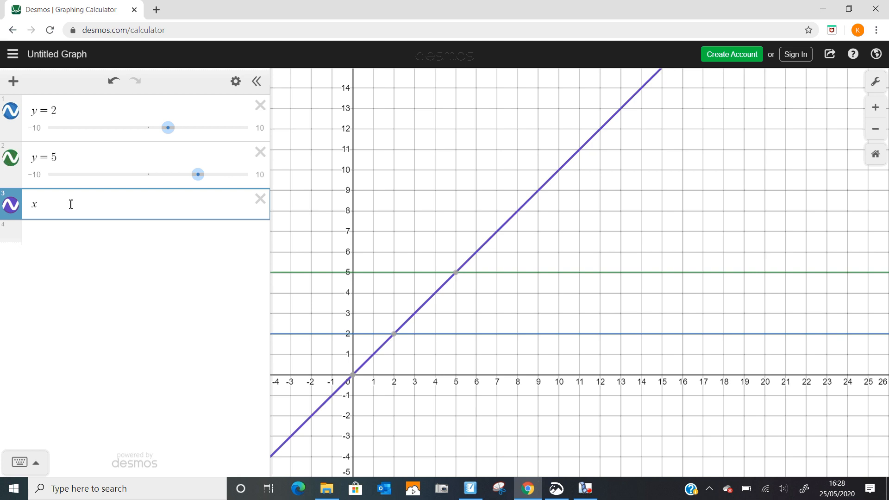
pyautogui.write('=')
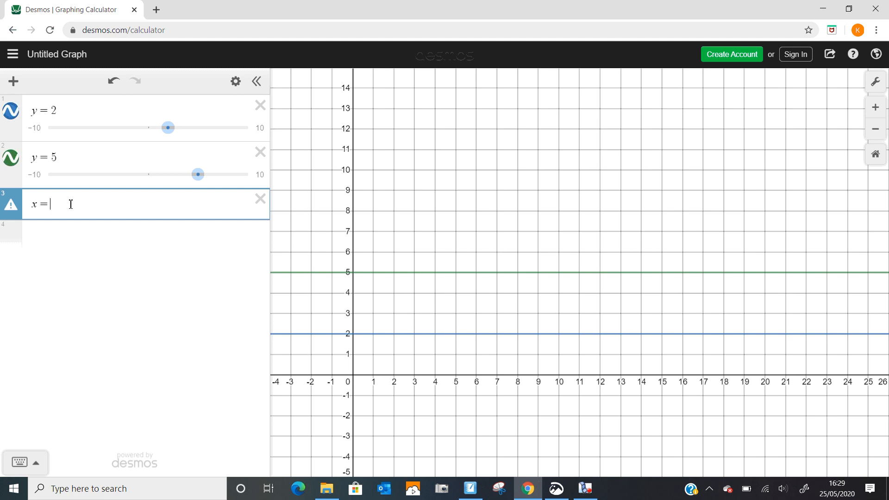
pyautogui.write('6')
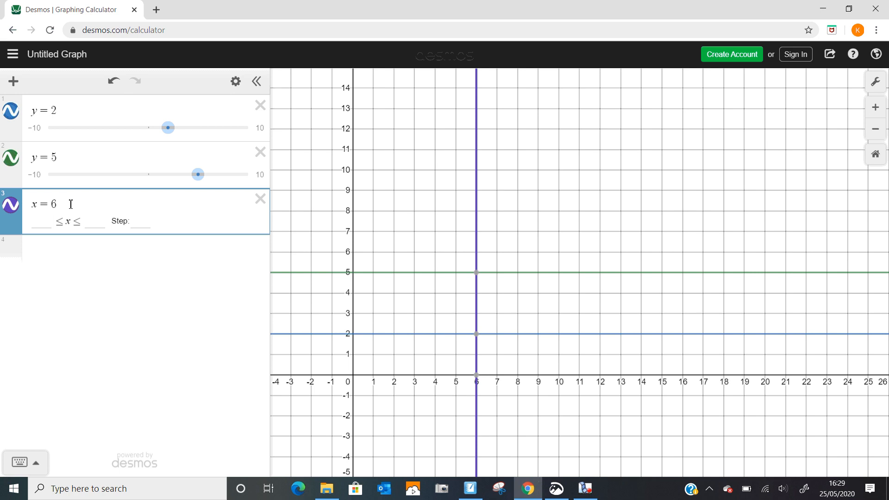
# Step: Add the vertical line x = -2 as the fourth expression
pyautogui.click(109, 252)
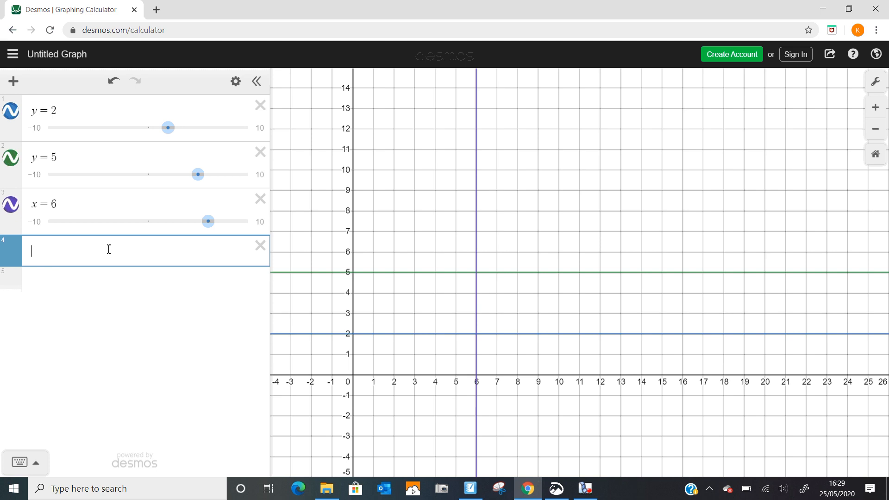
pyautogui.write('x=-2')
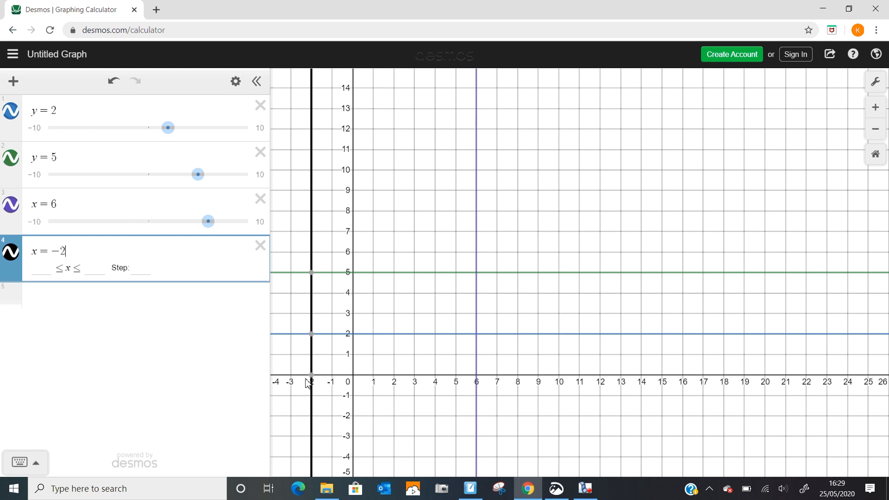
pyautogui.moveTo(312, 378)
# Step: Delete all the horizontal and vertical line expressions from the list
pyautogui.click(260, 245)
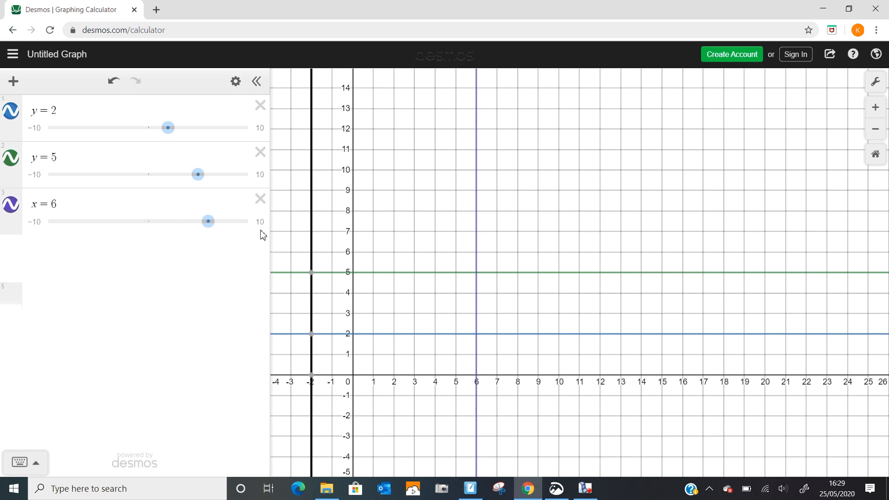
pyautogui.click(260, 199)
pyautogui.click(261, 152)
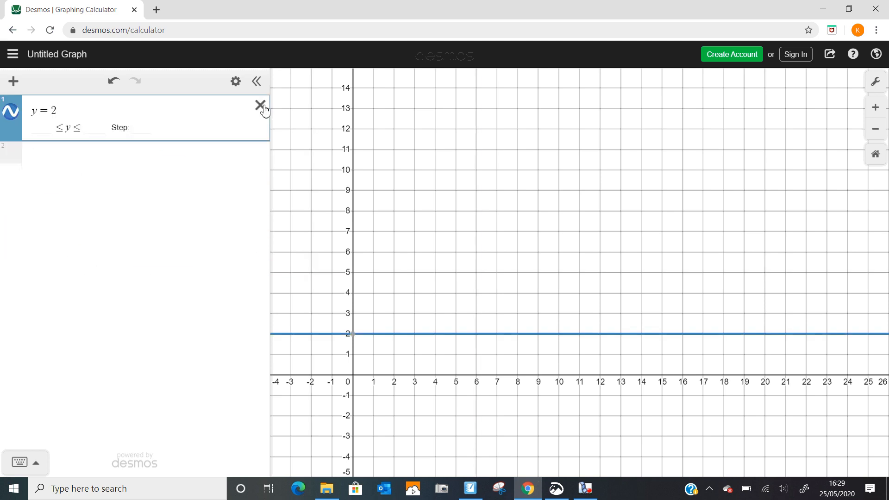
pyautogui.click(260, 105)
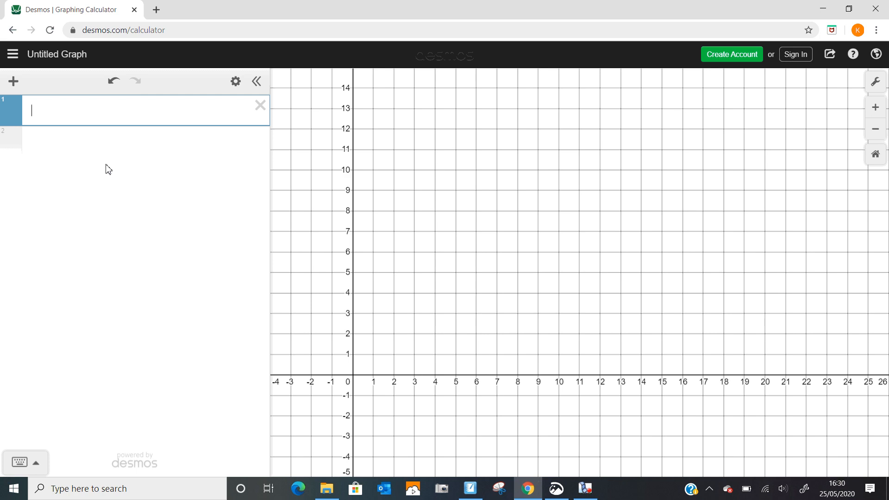
# Step: Plot the line y = πx as the first expression, using the on-screen math keypad
pyautogui.click(39, 469)
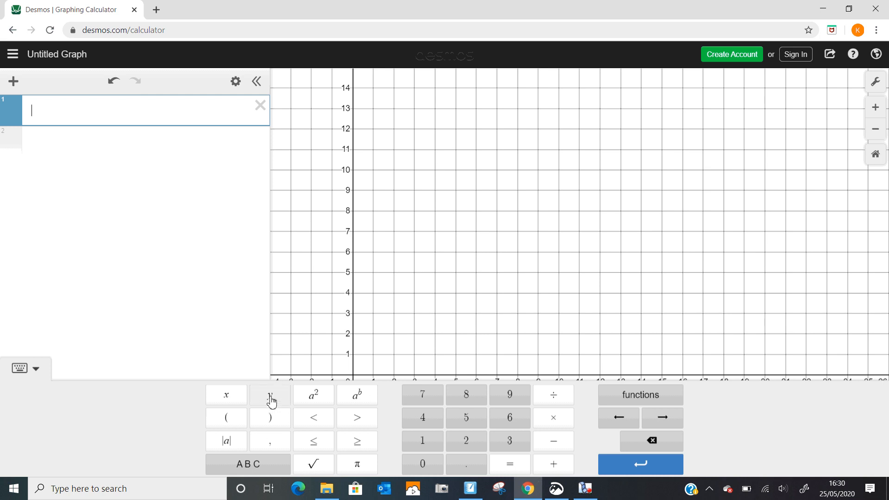
pyautogui.click(271, 401)
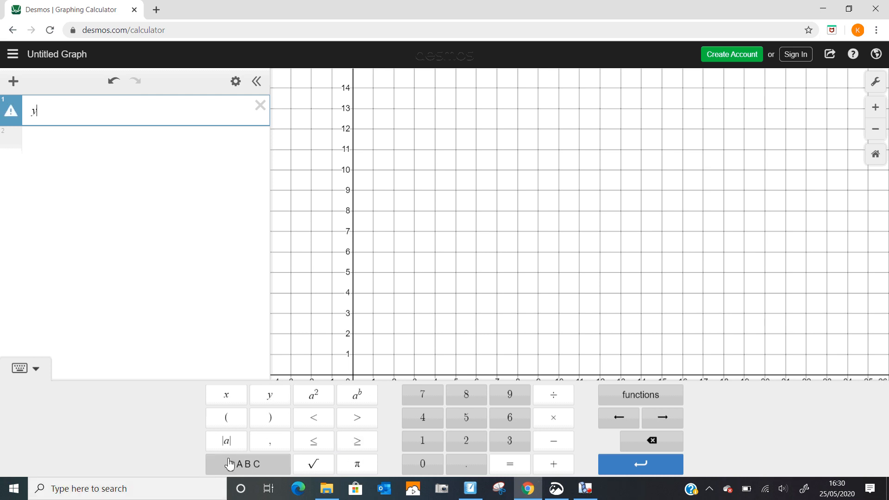
pyautogui.click(510, 463)
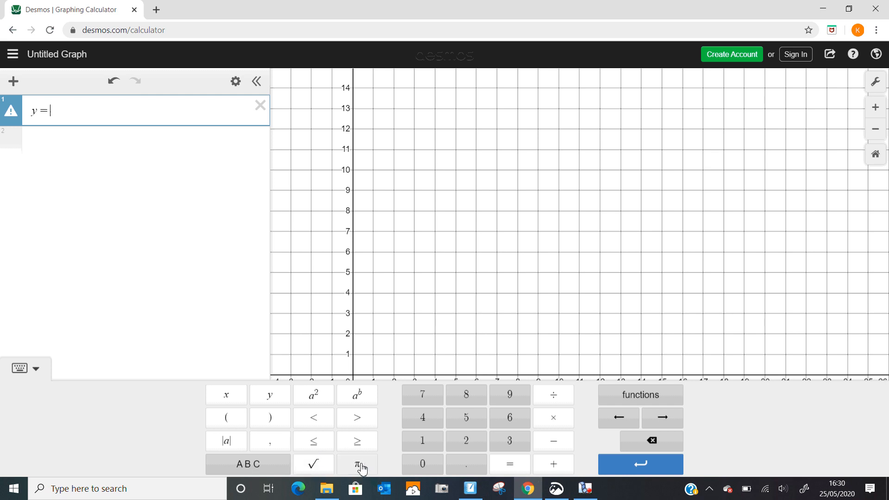
pyautogui.click(359, 464)
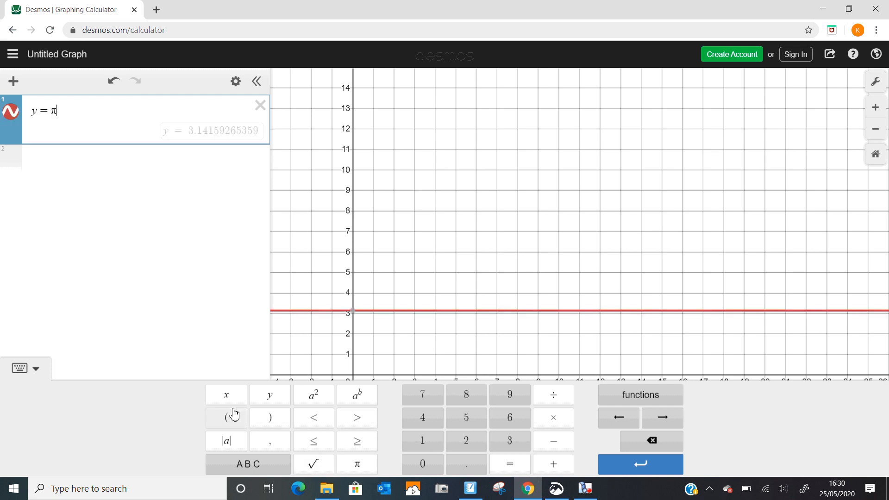
pyautogui.click(228, 399)
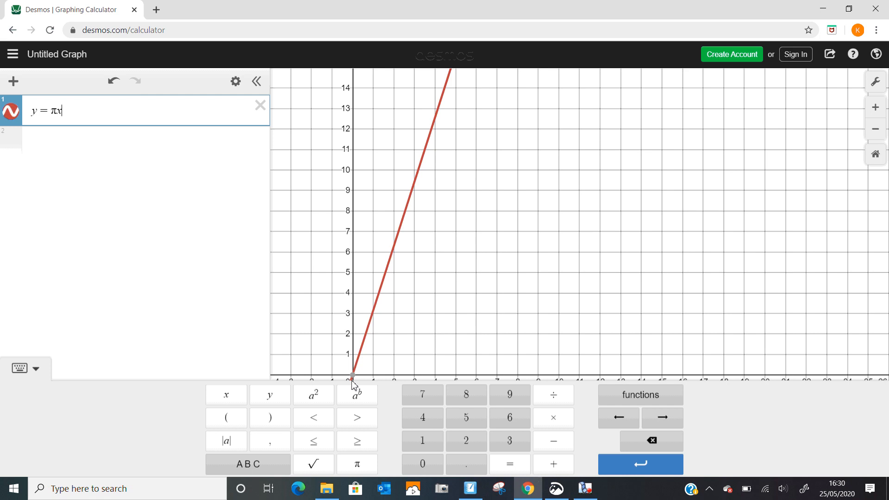
# Step: Add a y-intercept of π to the first expression so that it reads y = πx + π
pyautogui.moveTo(355, 382)
pyautogui.write('+')
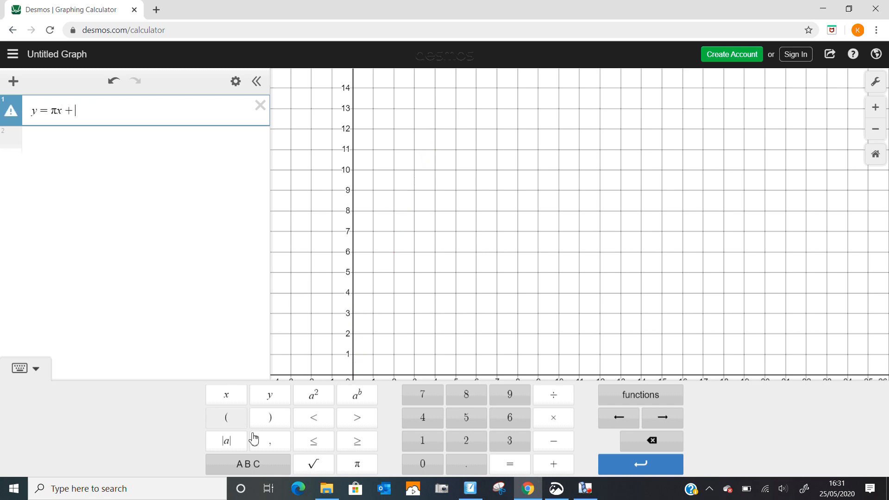
pyautogui.click(360, 465)
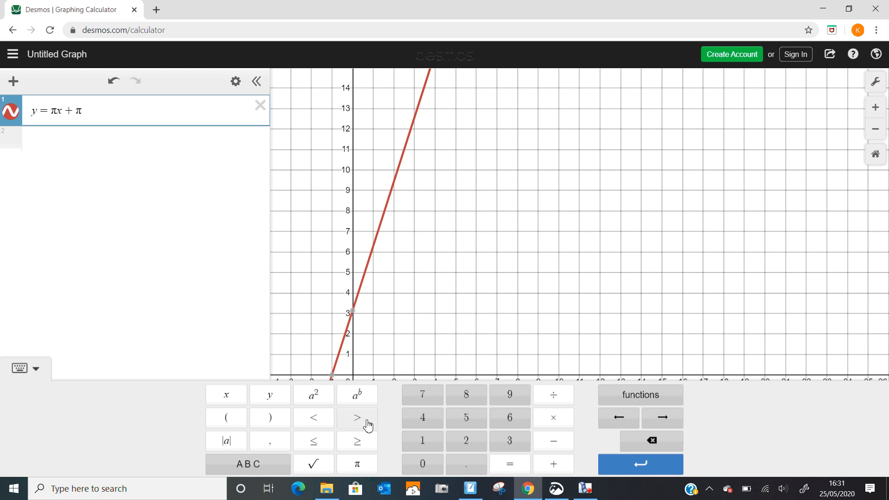
pyautogui.moveTo(355, 318)
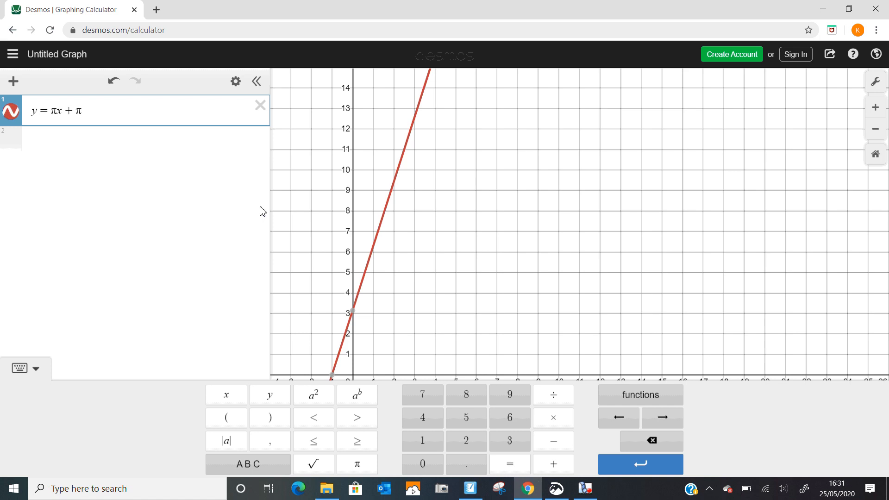
# Step: Replace the first expression's right-hand side to plot the line y = 2x + 3
pyautogui.press('BackSpace')
pyautogui.press('BackSpace')
pyautogui.press('BackSpace')
pyautogui.press('BackSpace')
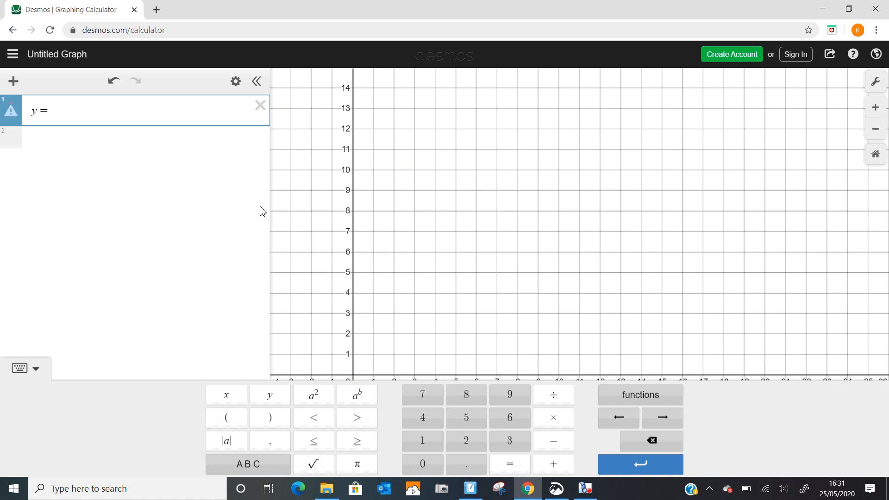
pyautogui.write('2x')
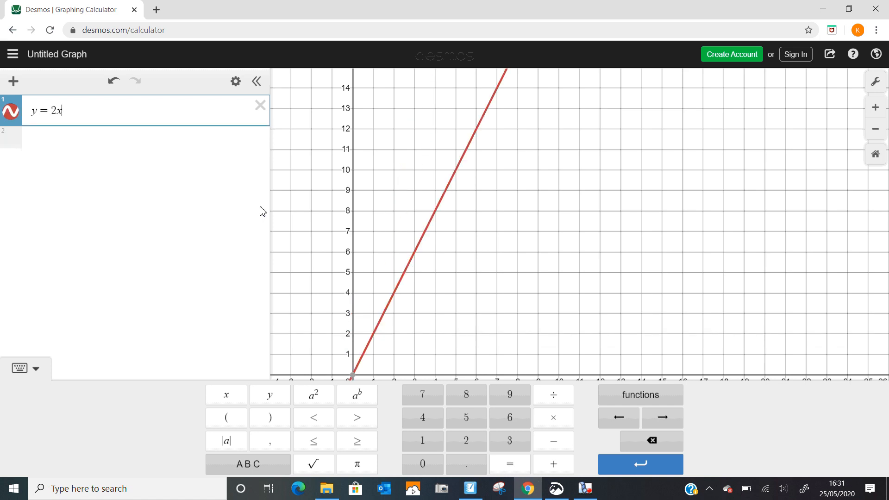
pyautogui.write('+3')
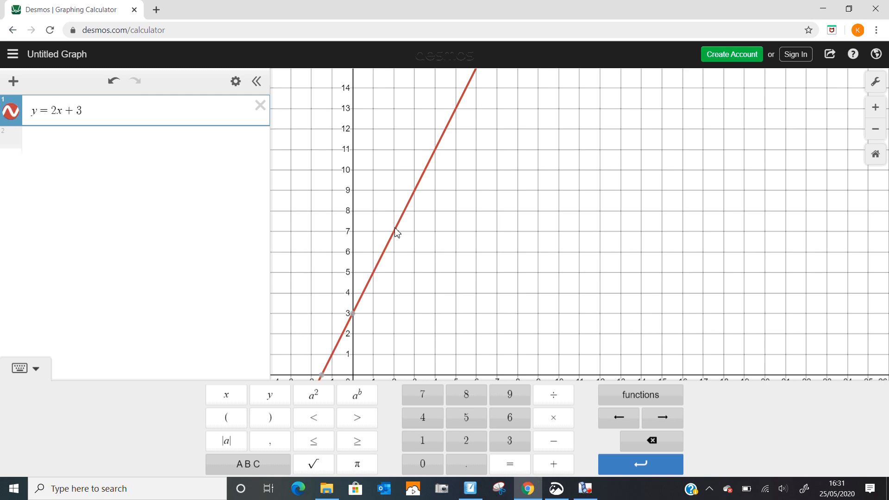
# Step: Replace the first expression's right-hand side to plot the line y = -4x + 2
pyautogui.press('BackSpace')
pyautogui.press('BackSpace')
pyautogui.press('BackSpace')
pyautogui.press('BackSpace')
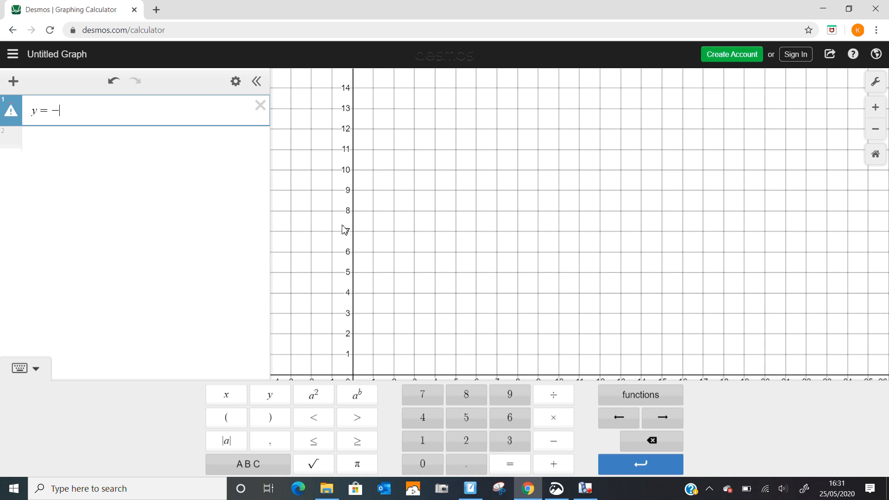
pyautogui.write('-4x')
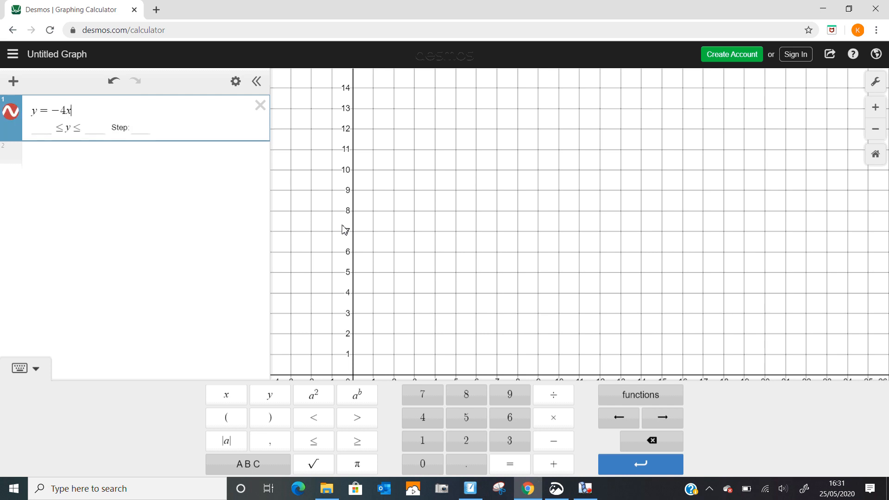
pyautogui.write('+')
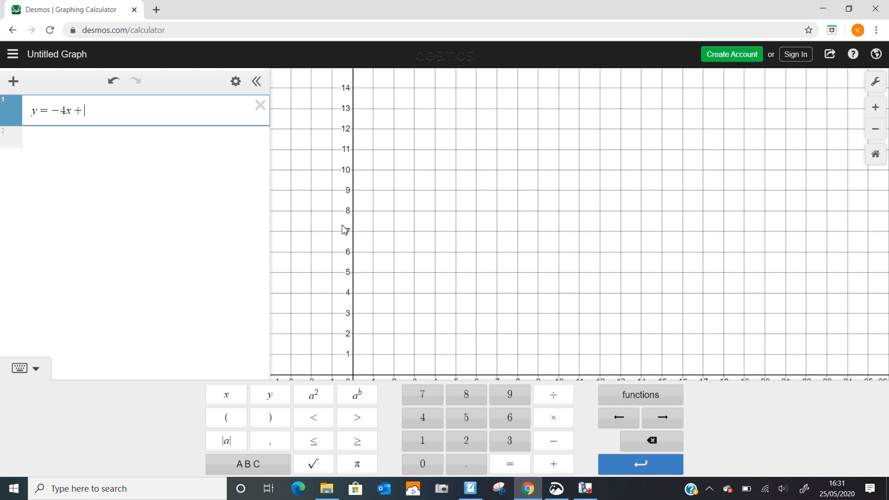
pyautogui.write('2')
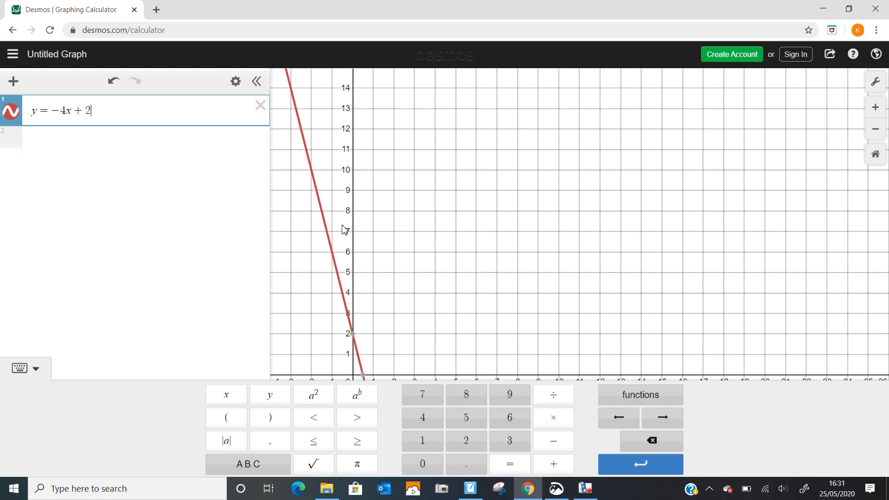
pyautogui.moveTo(354, 336)
# Step: Hide the on-screen math keypad, and plot 4y = 20x + 40 as the second expression, inspecting its axis intercepts
pyautogui.click(30, 369)
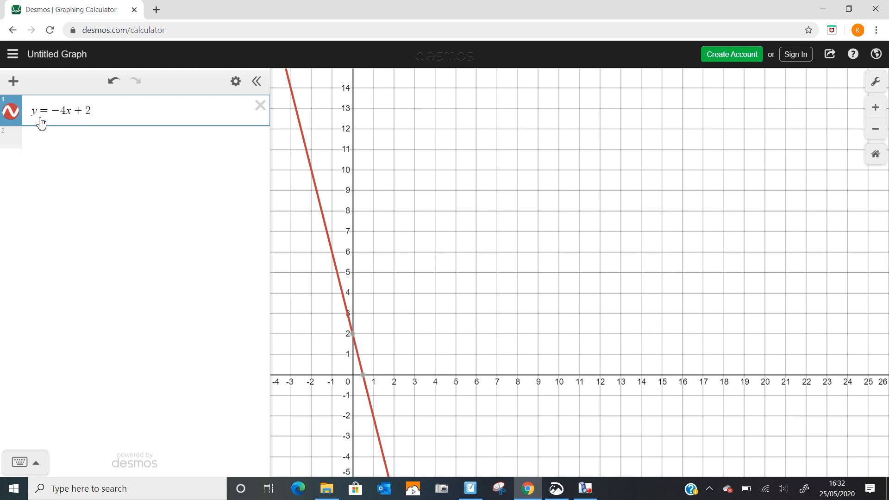
pyautogui.click(59, 136)
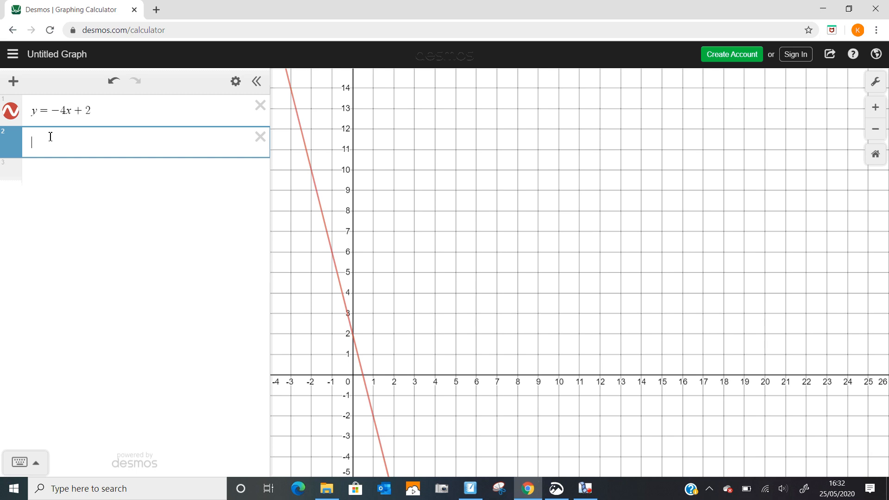
pyautogui.write('4x ')
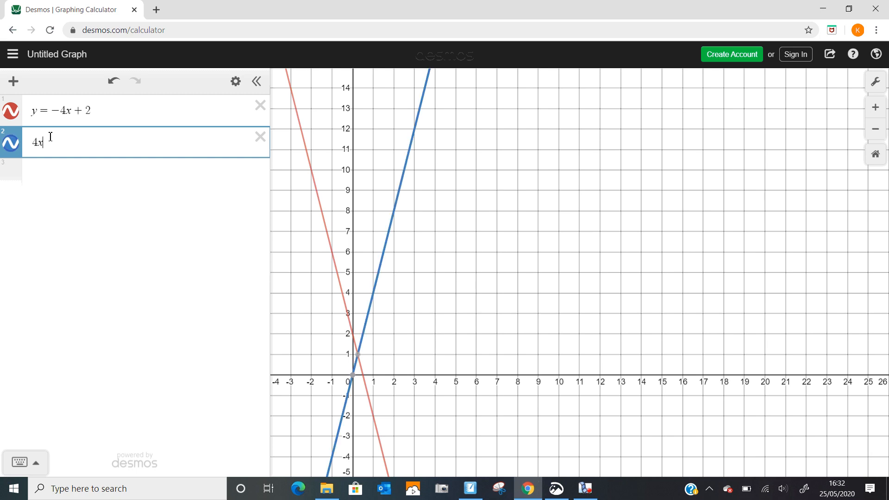
pyautogui.write('= 20')
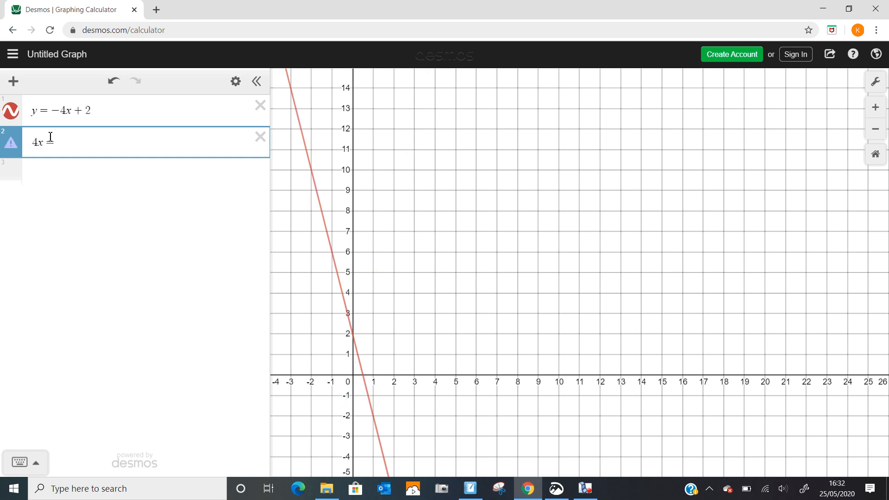
pyautogui.press('BackSpace')
pyautogui.press('BackSpace')
pyautogui.press('BackSpace')
pyautogui.press('BackSpace')
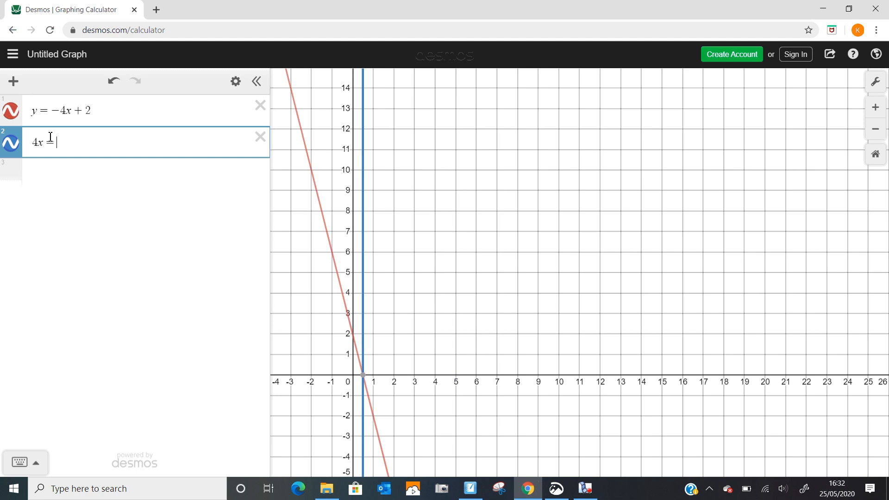
pyautogui.write('y = 20')
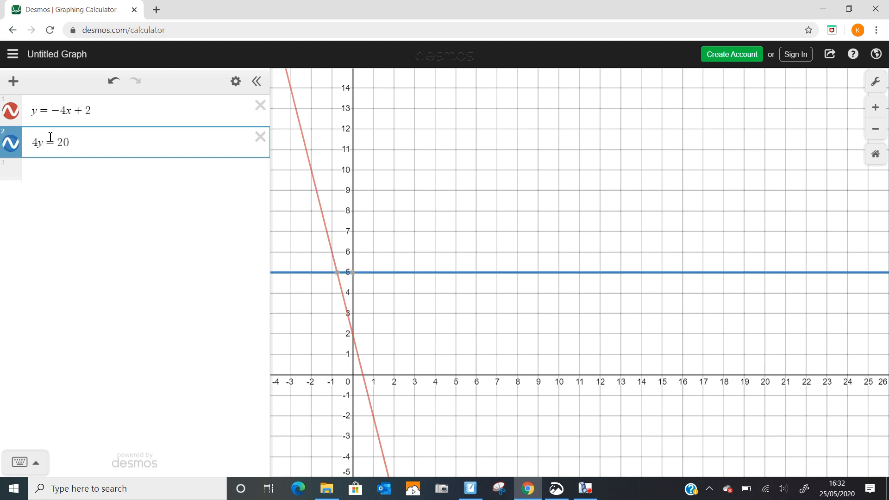
pyautogui.write('x ')
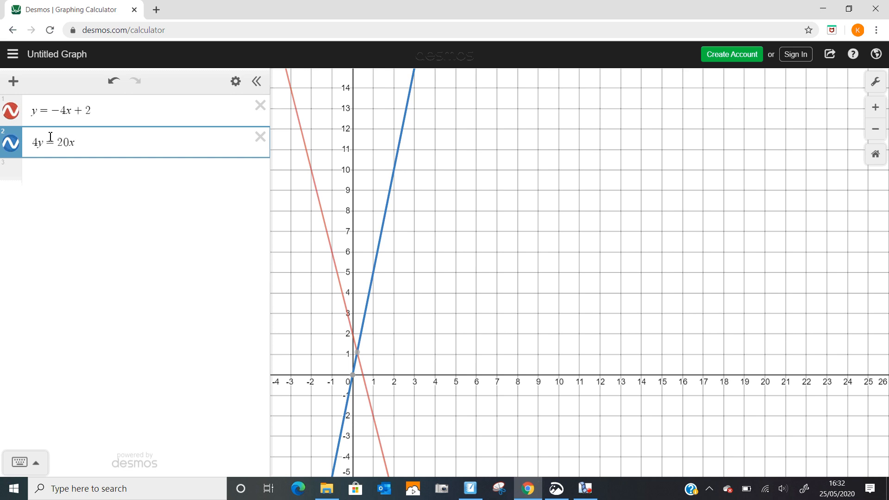
pyautogui.write('+')
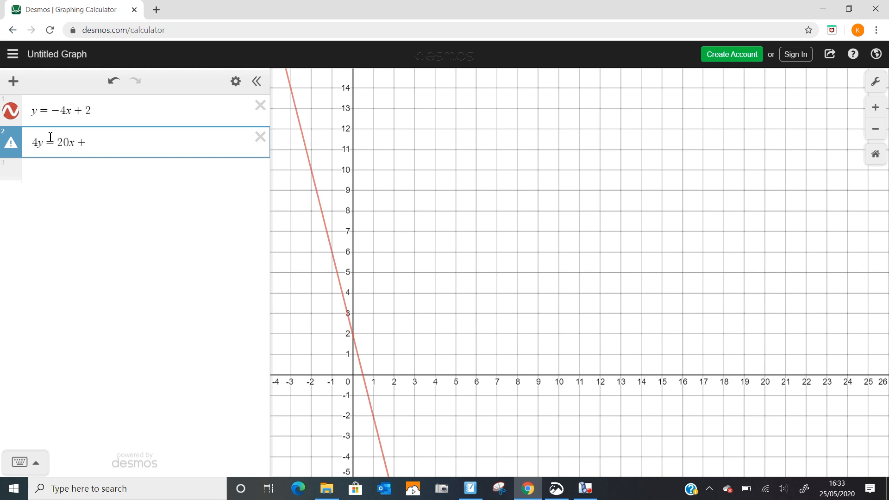
pyautogui.write('40')
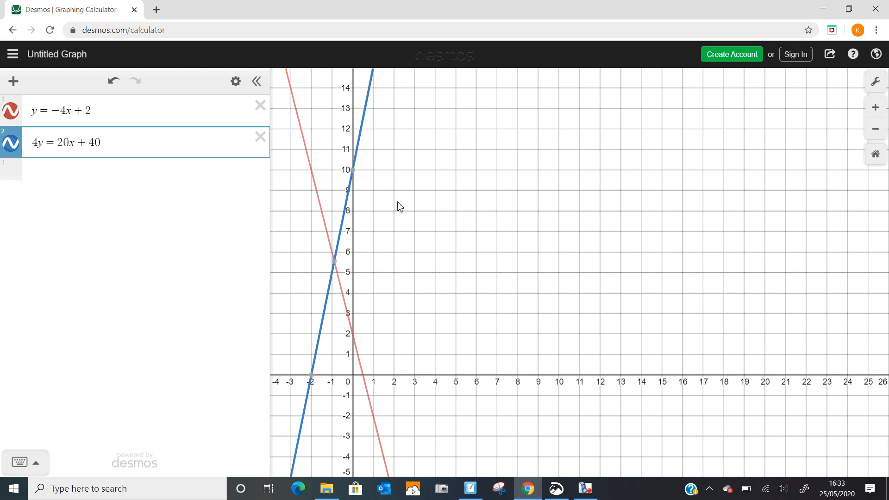
pyautogui.moveTo(315, 381)
pyautogui.click(333, 379)
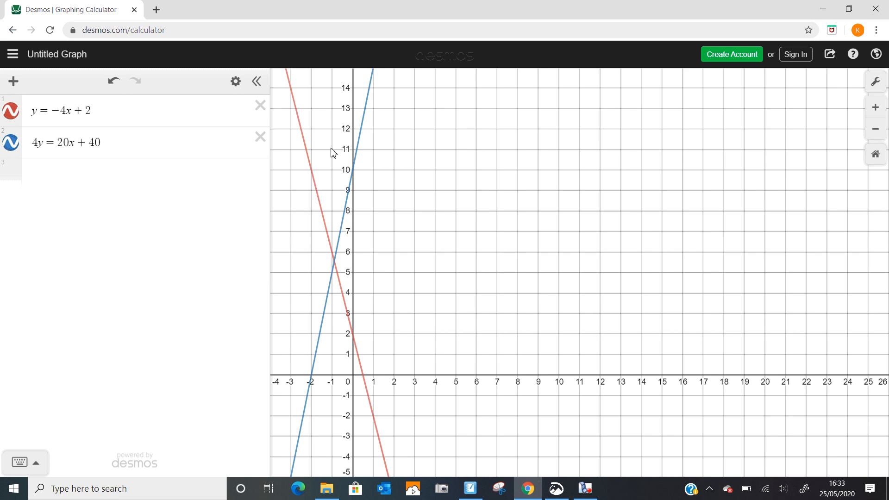
pyautogui.click(354, 174)
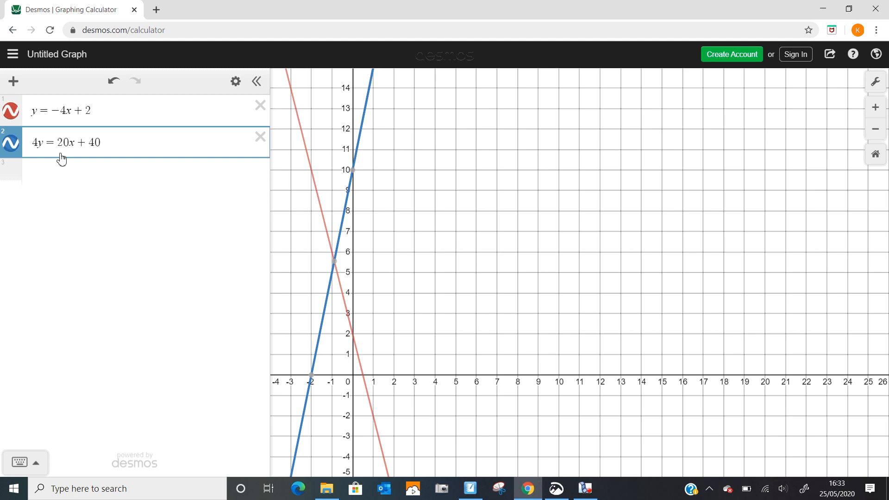
# Step: Plot the line 4y - 20x = 32 as the third expression
pyautogui.click(81, 175)
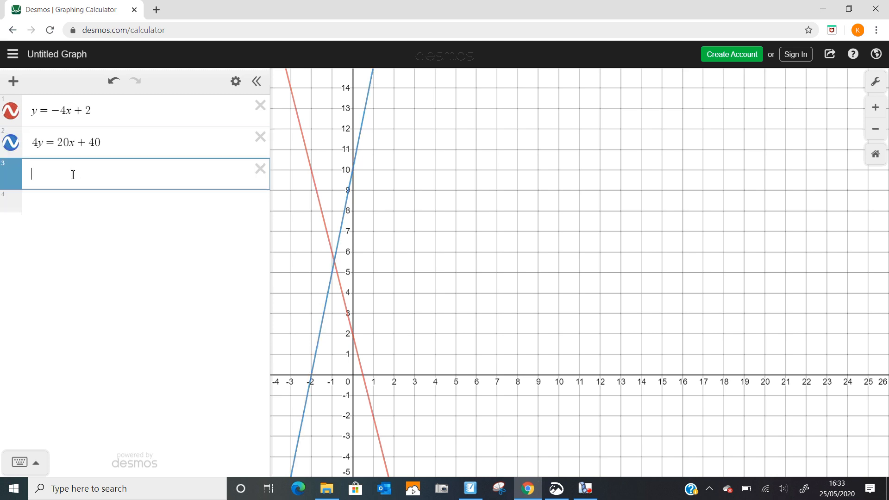
pyautogui.write('4y-20')
pyautogui.write('32')
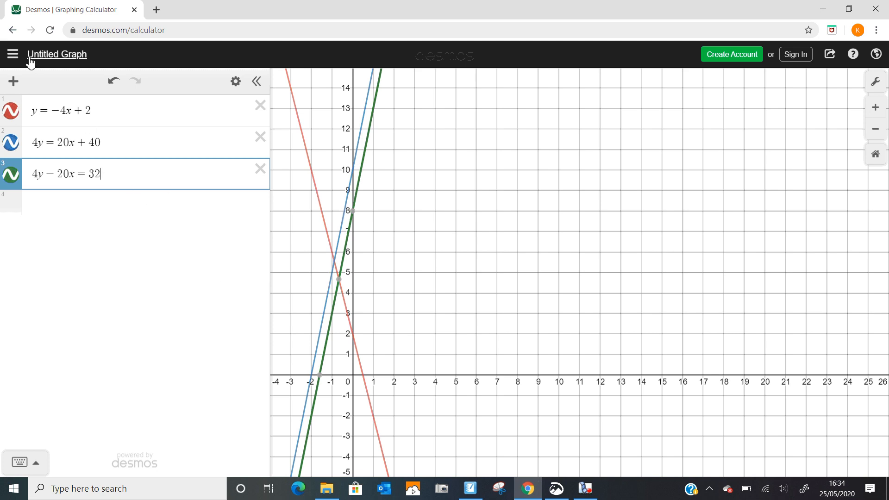
# Step: Open the example graph "Lines: Slope Intercept Form"
pyautogui.click(14, 55)
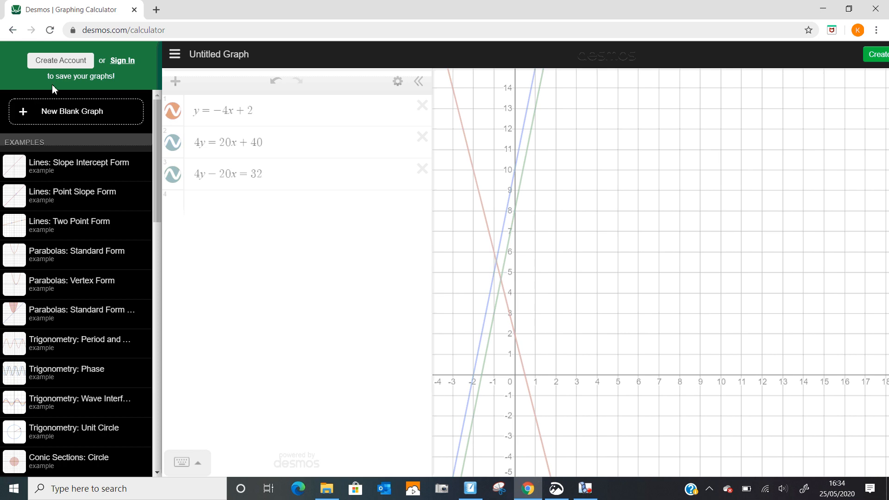
pyautogui.click(83, 171)
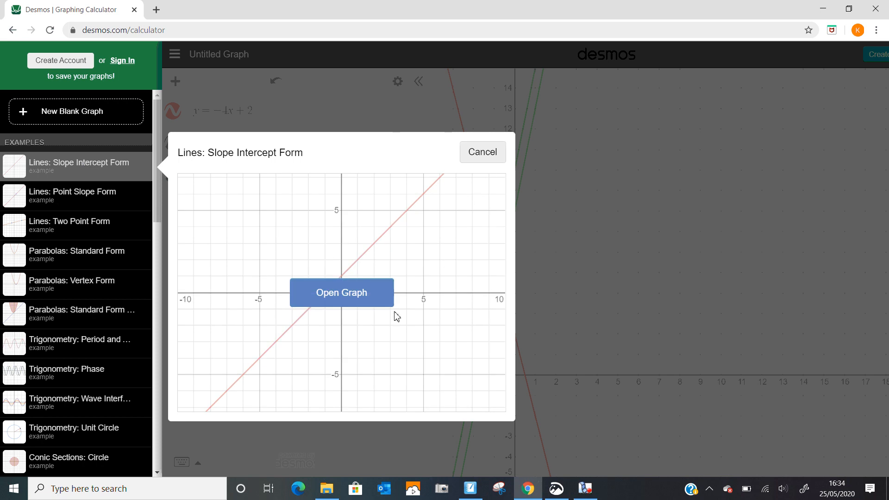
pyautogui.click(340, 296)
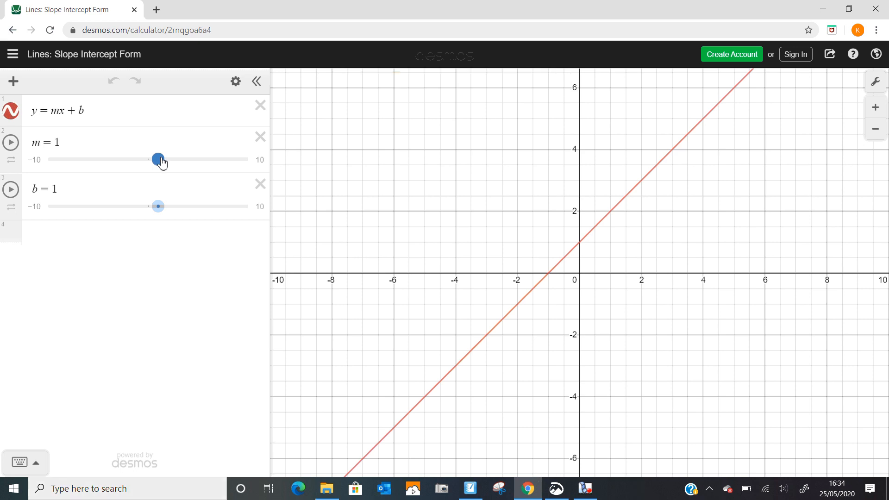
# Step: Set the sliders of y = mx + b to m = 2 and b = 4, and select the line at its y-intercept
pyautogui.moveTo(162, 163)
pyautogui.mouseDown()
pyautogui.moveTo(204, 167)
pyautogui.moveTo(141, 161)
pyautogui.moveTo(170, 170)
pyautogui.mouseUp()
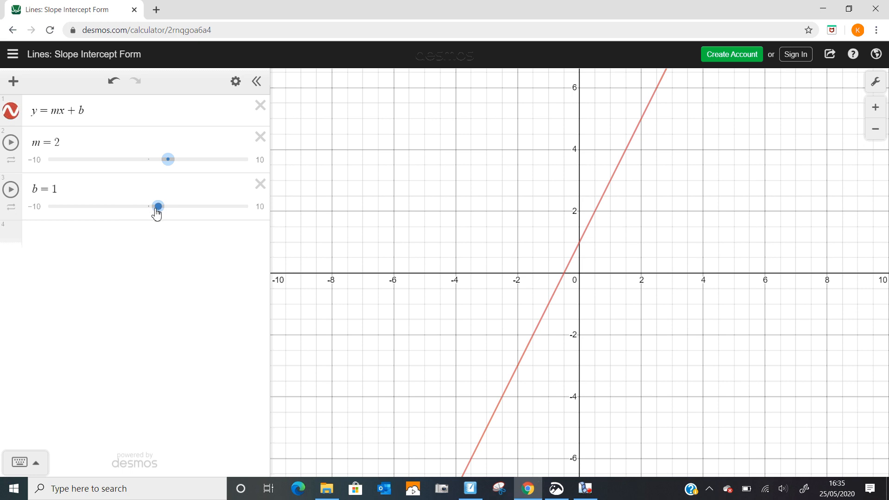
pyautogui.moveTo(158, 207); pyautogui.dragTo(158, 208)
pyautogui.moveTo(158, 207); pyautogui.dragTo(188, 208)
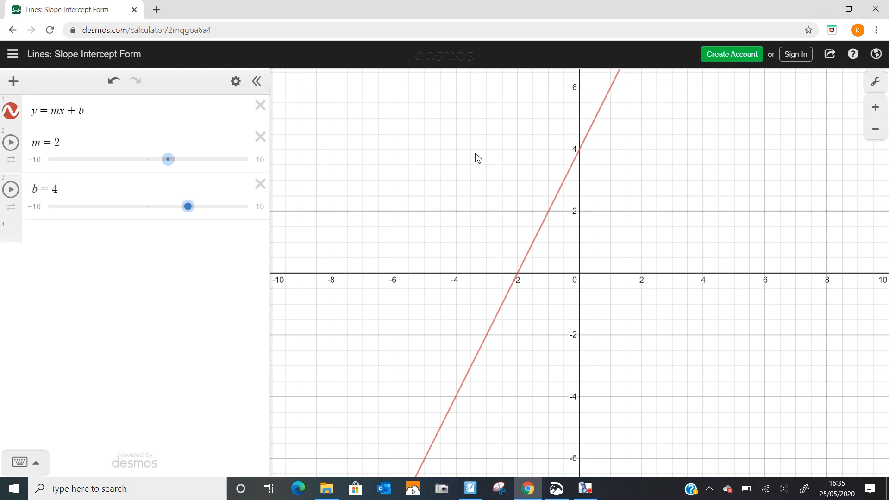
pyautogui.click(581, 155)
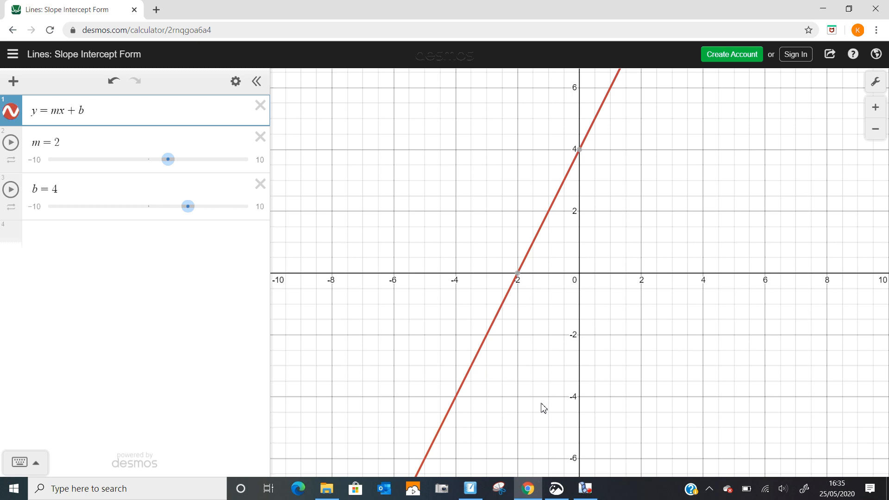
pyautogui.moveTo(585, 490)
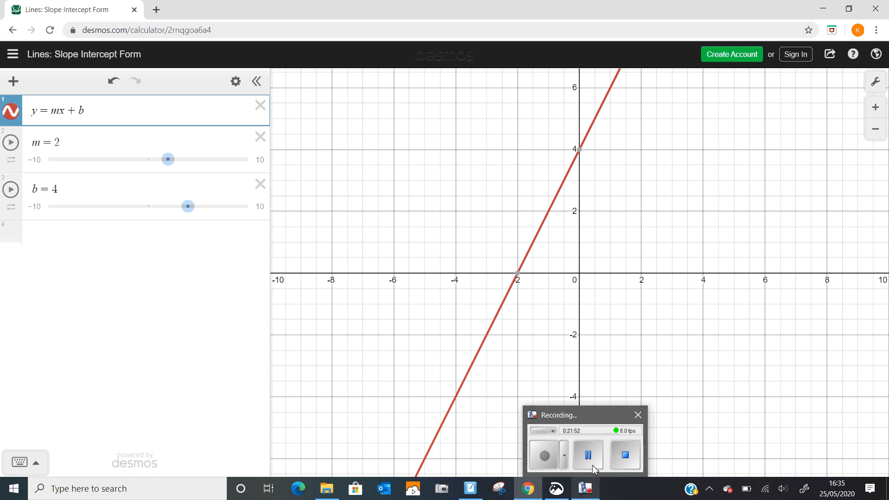
pyautogui.click(626, 456)
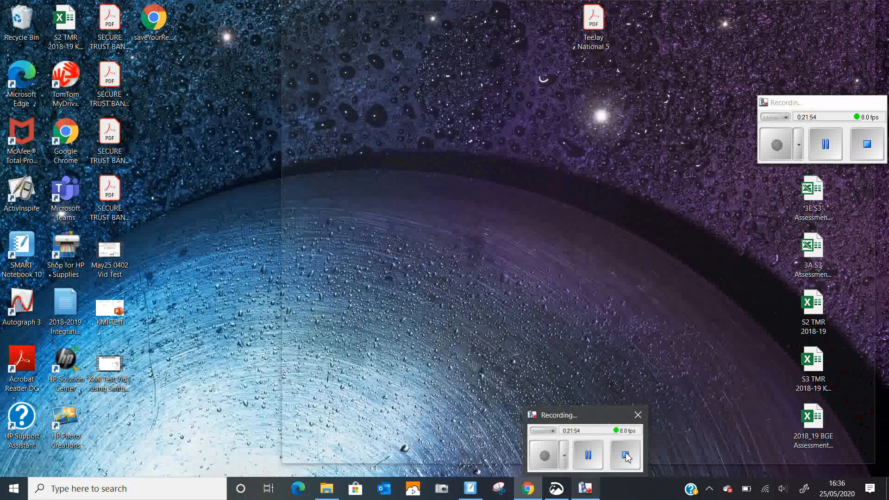
pyautogui.click(626, 456)
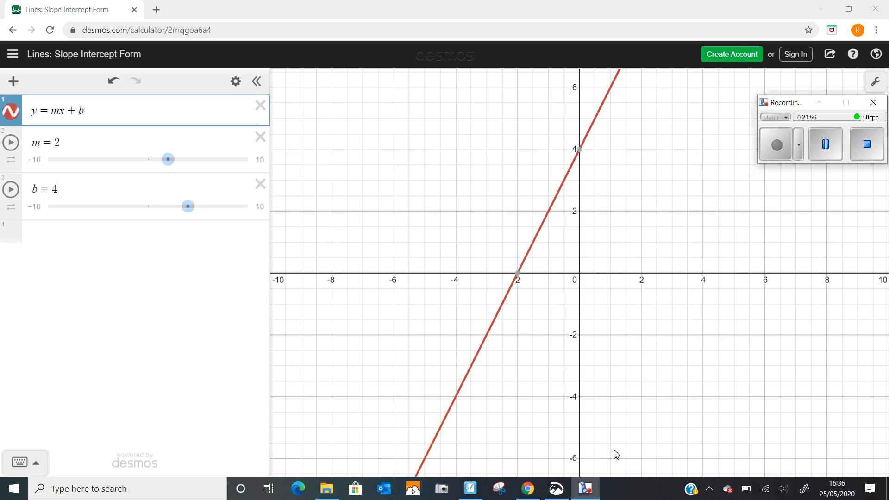